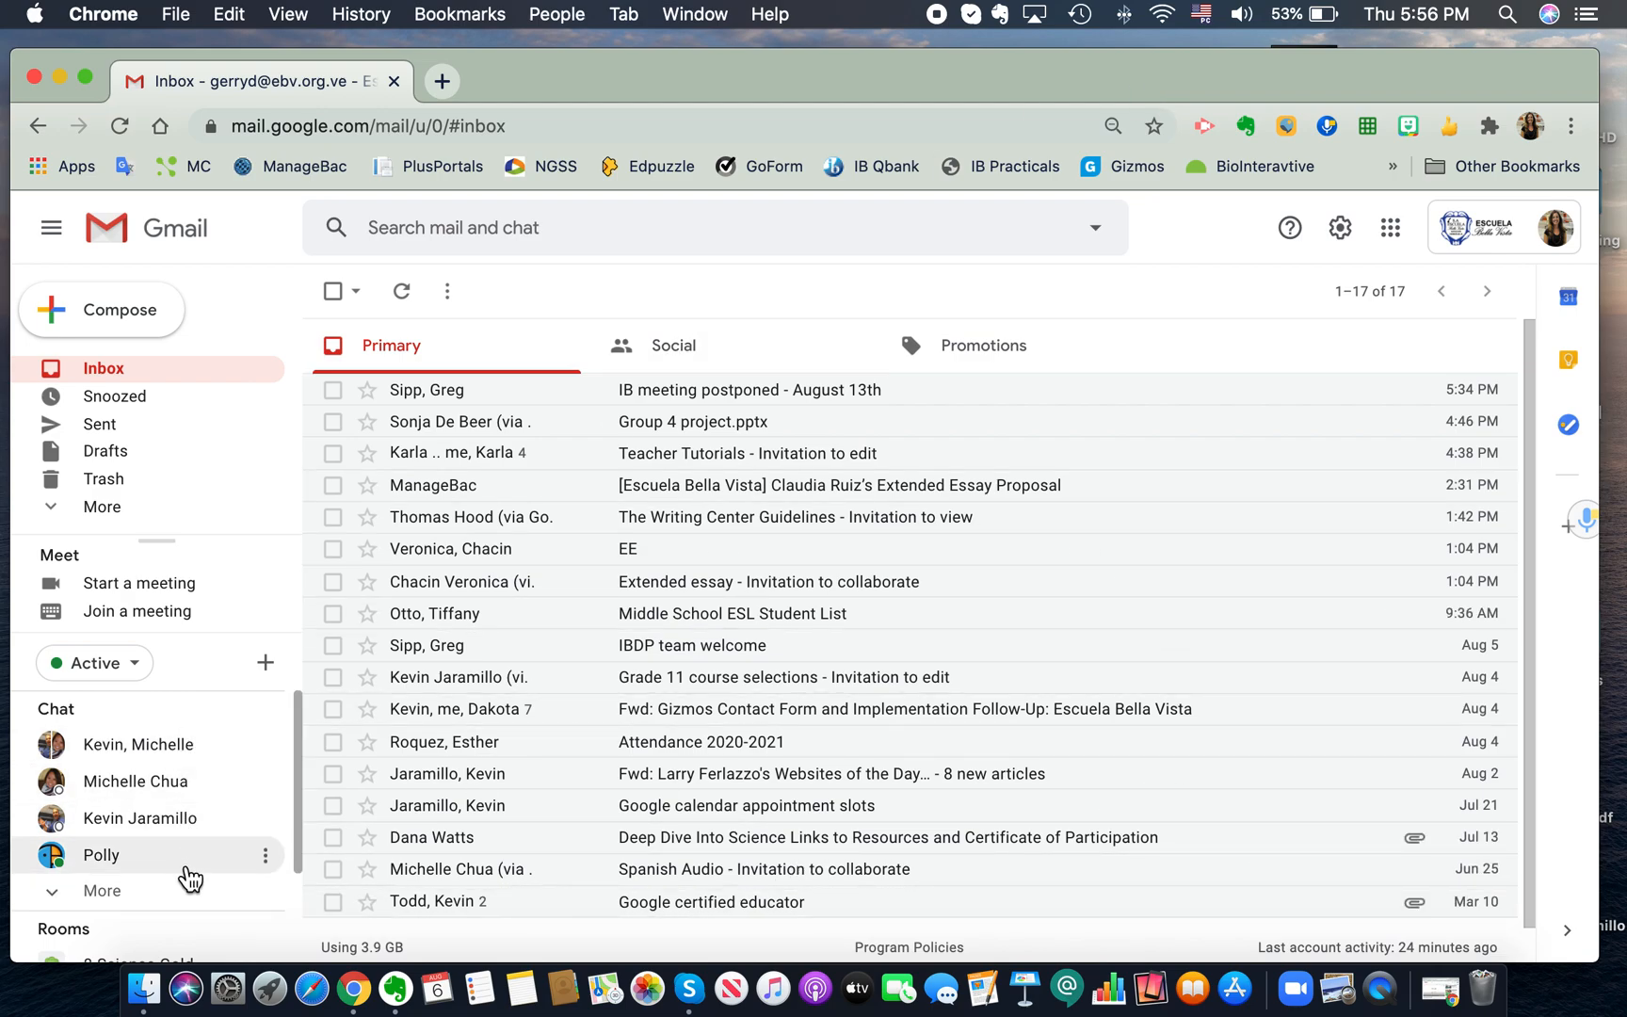
Look through the chat and room lists in Gmail and the options for starting a chat or creating a room.
{"action": "scroll", "coordinate": [188, 875], "scroll_direction": "down", "scroll_amount": 3}
{"action": "scroll", "coordinate": [189, 873], "scroll_direction": "up", "scroll_amount": 3}
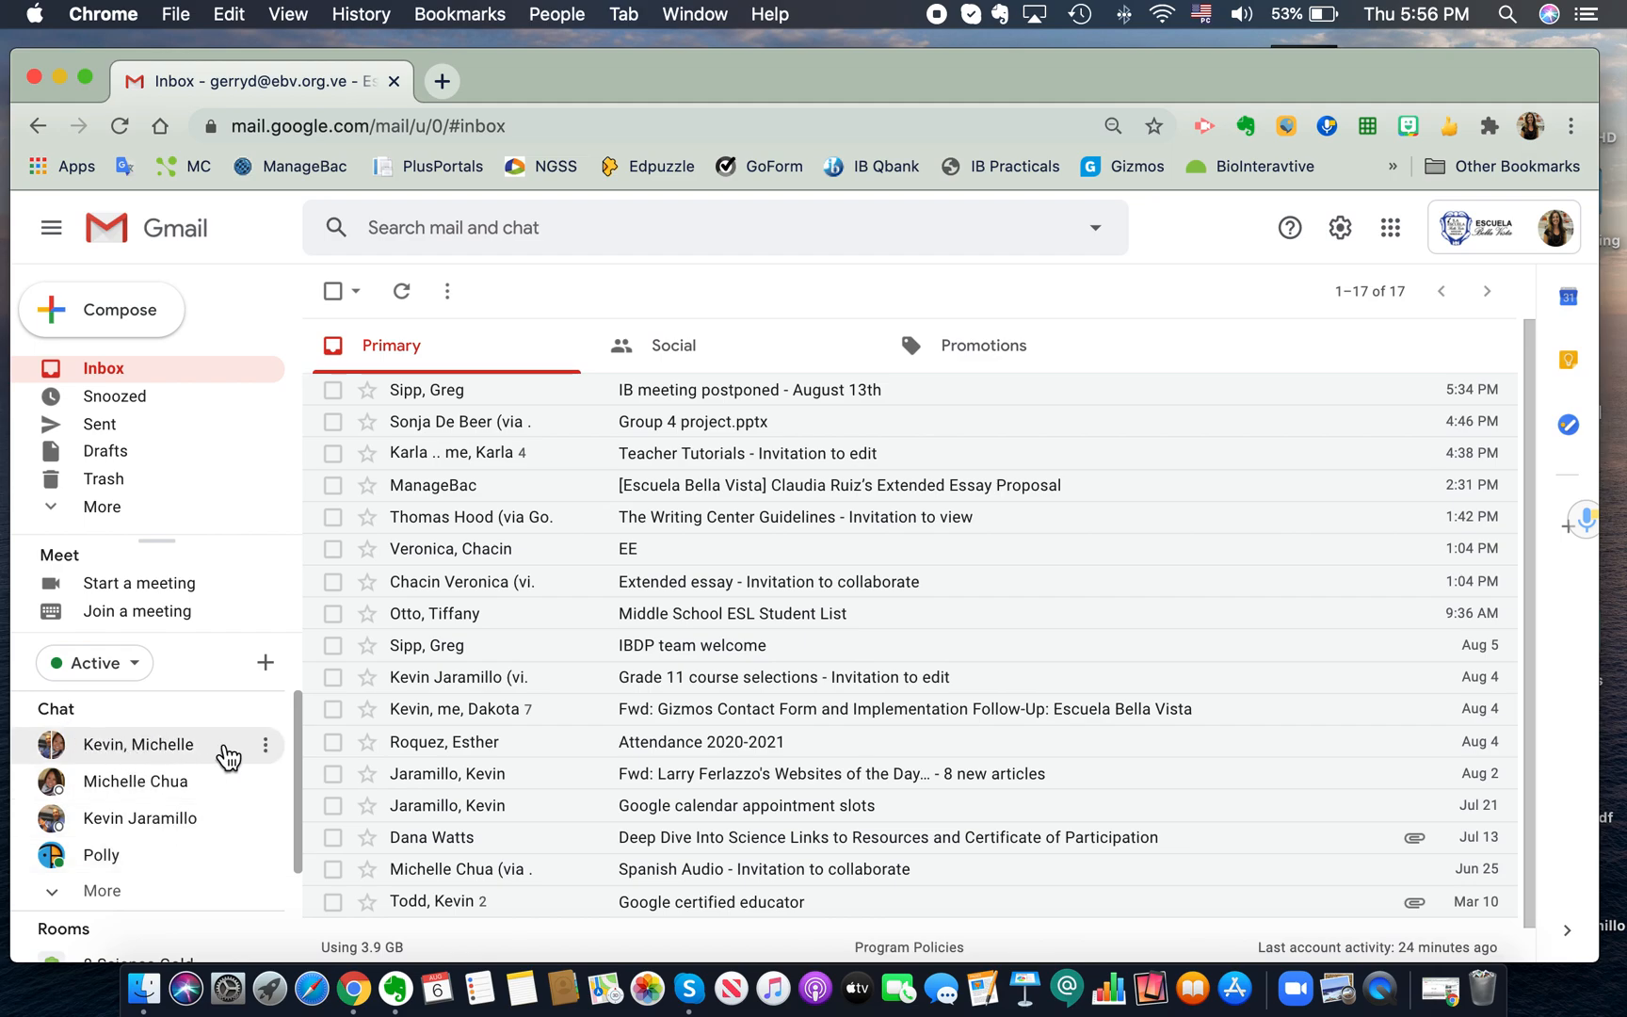
{"action": "scroll", "coordinate": [217, 827], "scroll_direction": "down", "scroll_amount": 3}
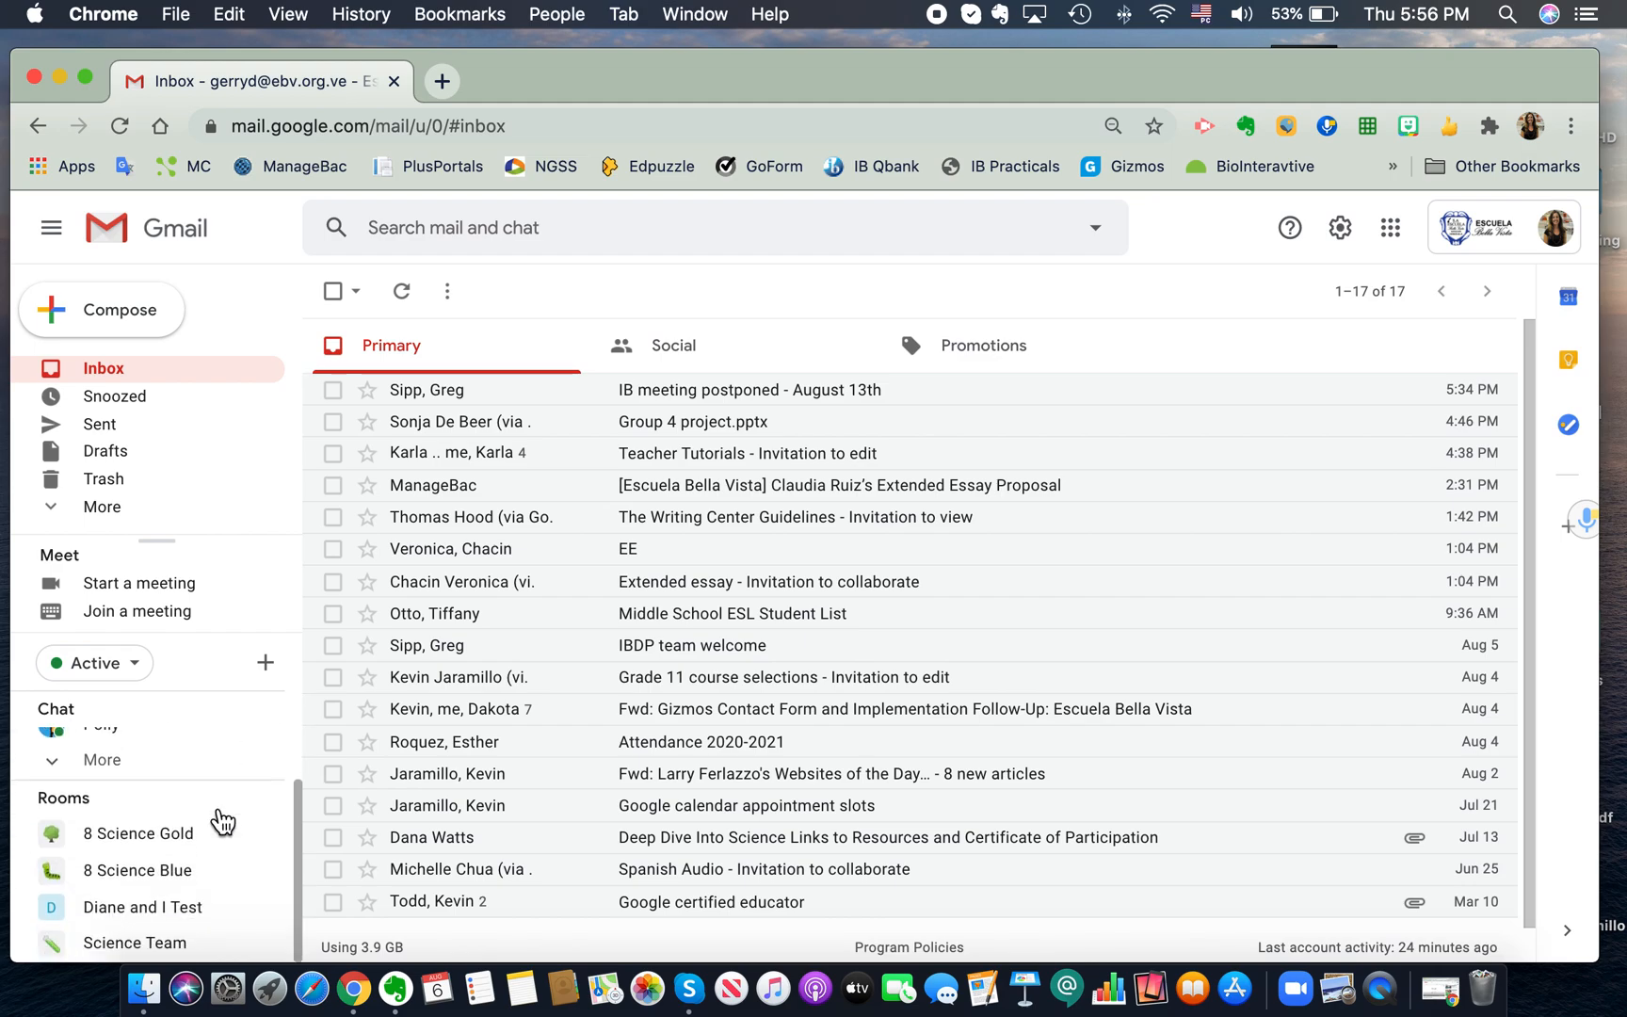
{"action": "left_click", "coordinate": [267, 667]}
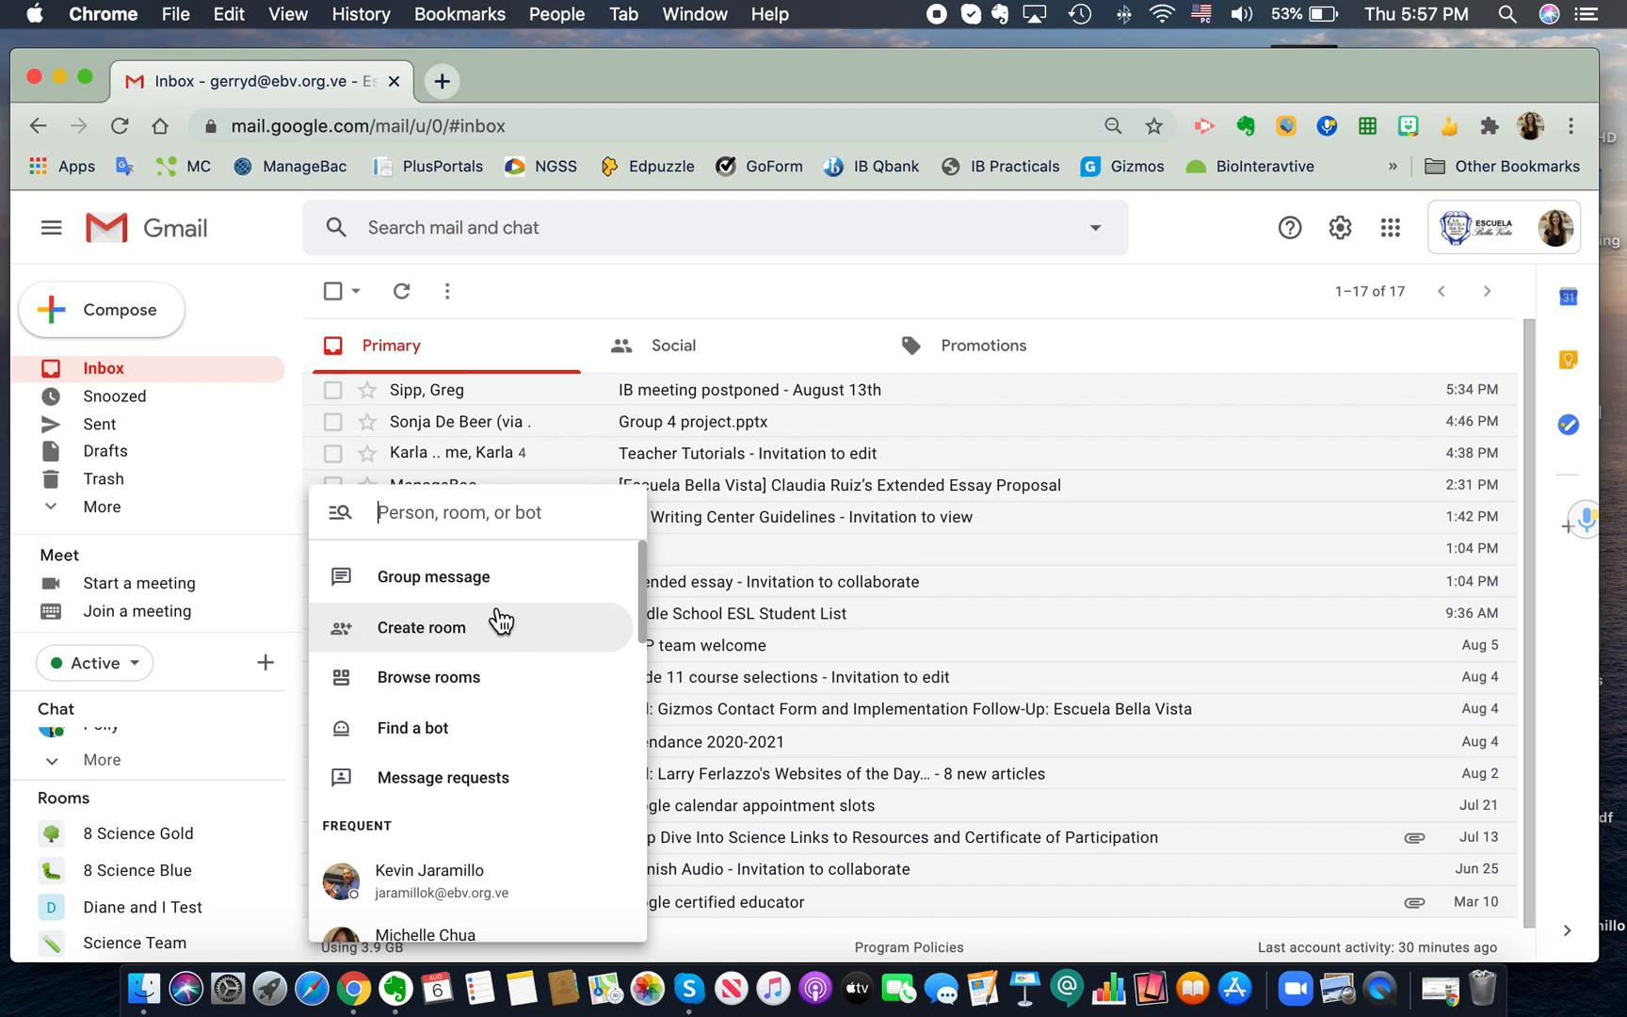
{"action": "left_click", "coordinate": [289, 352]}
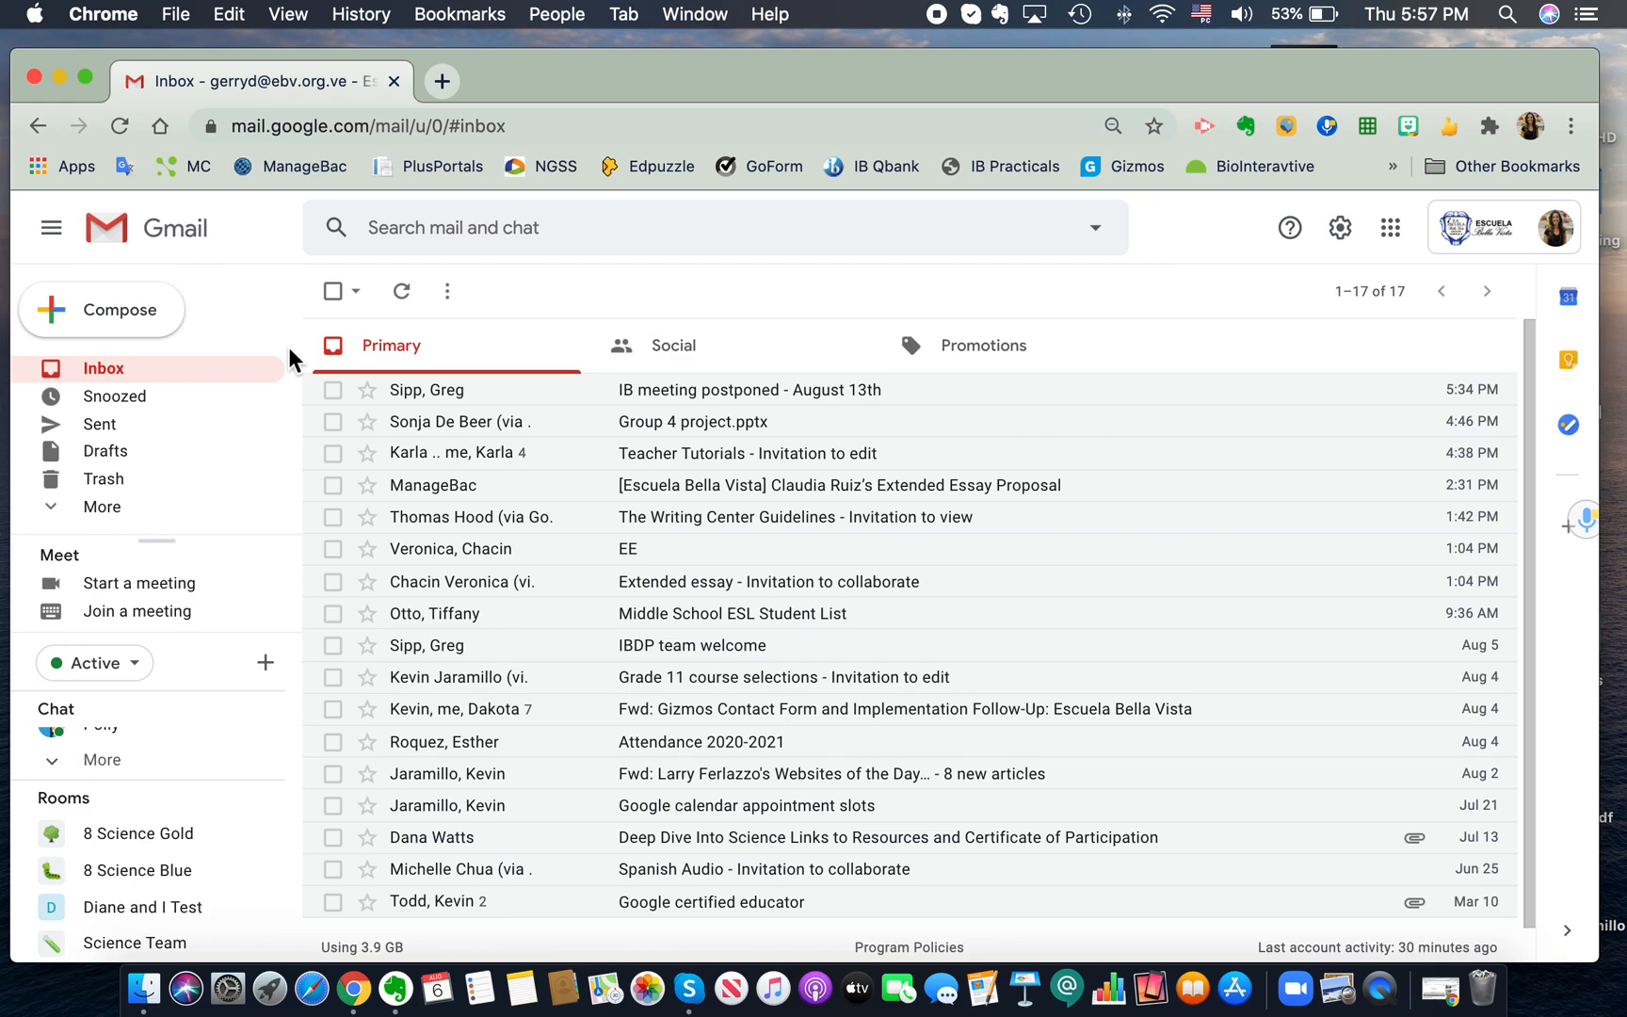
Switch from Gmail to Google Chat in its own browser tab.
{"action": "left_click", "coordinate": [1402, 233]}
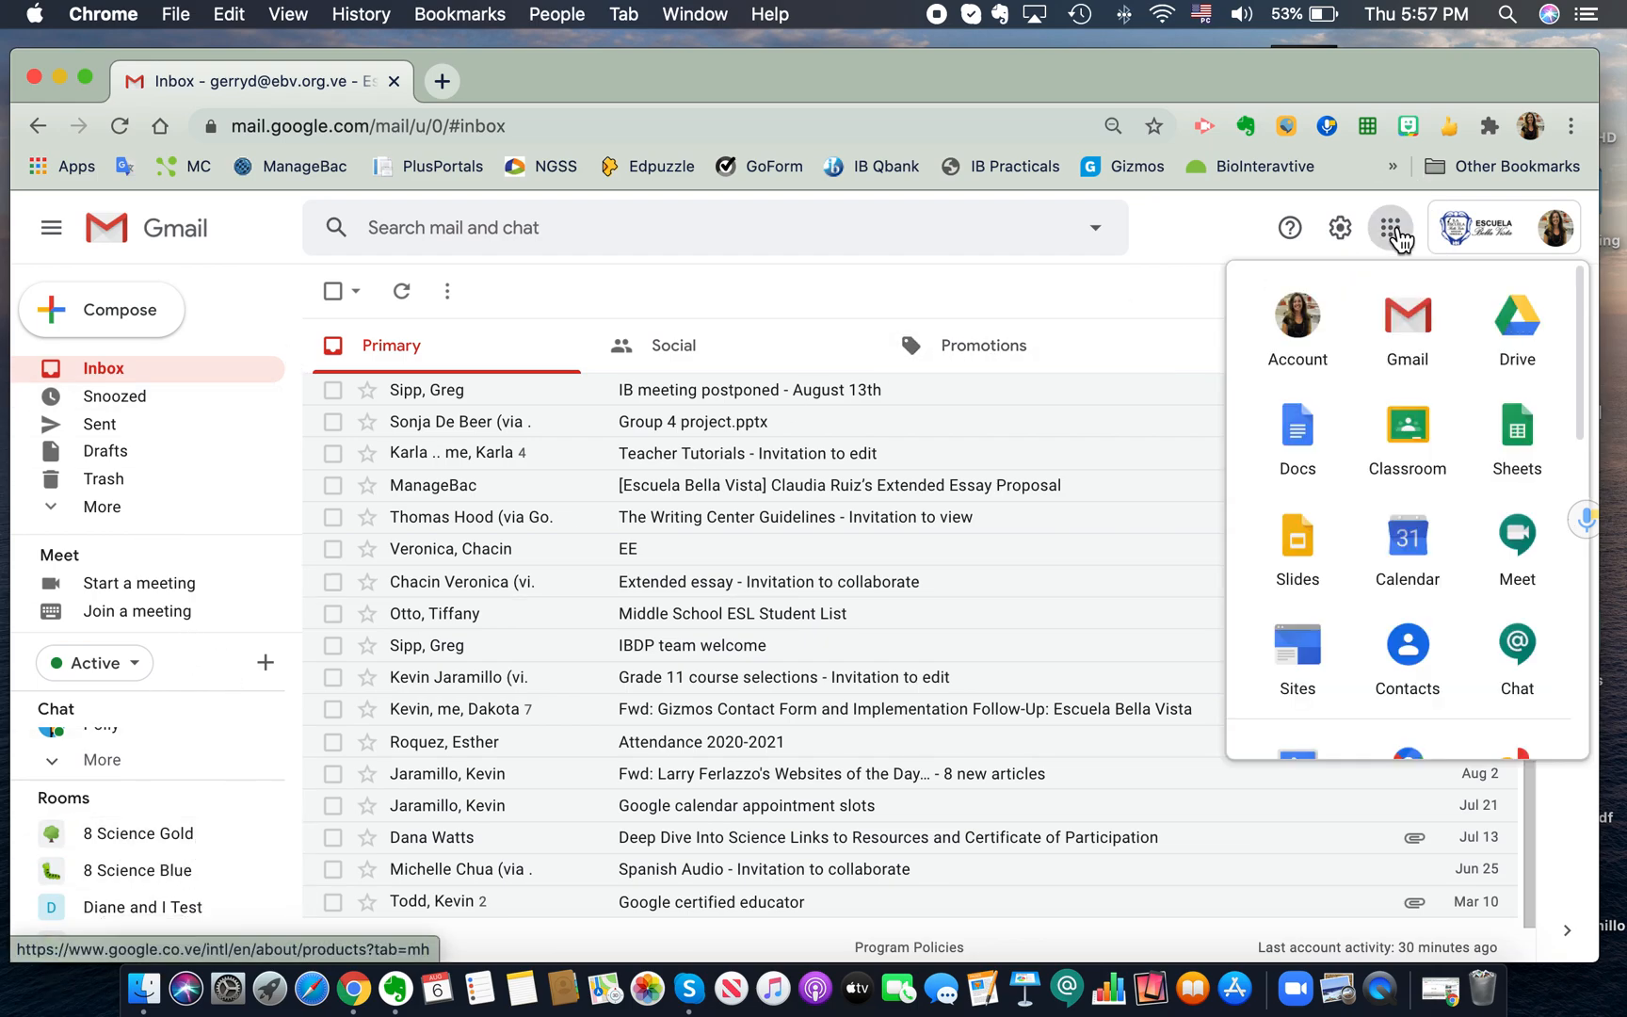
{"action": "left_click", "coordinate": [1527, 668]}
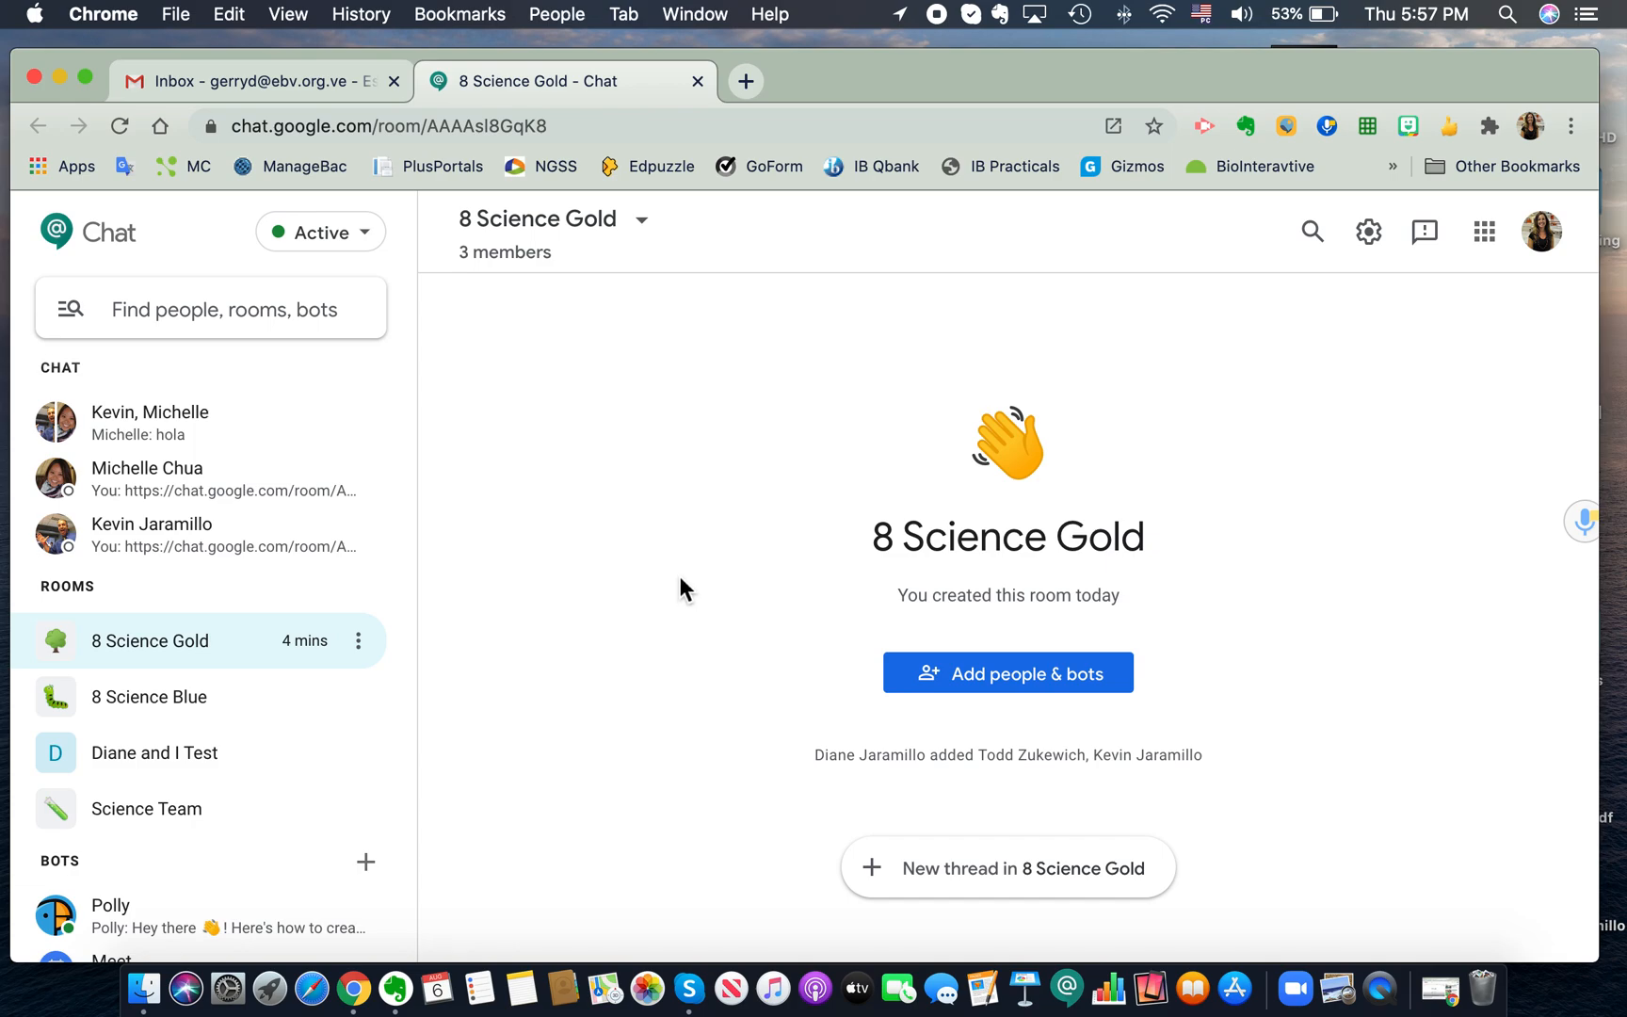
Find the standalone Google Chat application on the Mac, launch it, and close its window again.
{"action": "left_click", "coordinate": [1507, 15]}
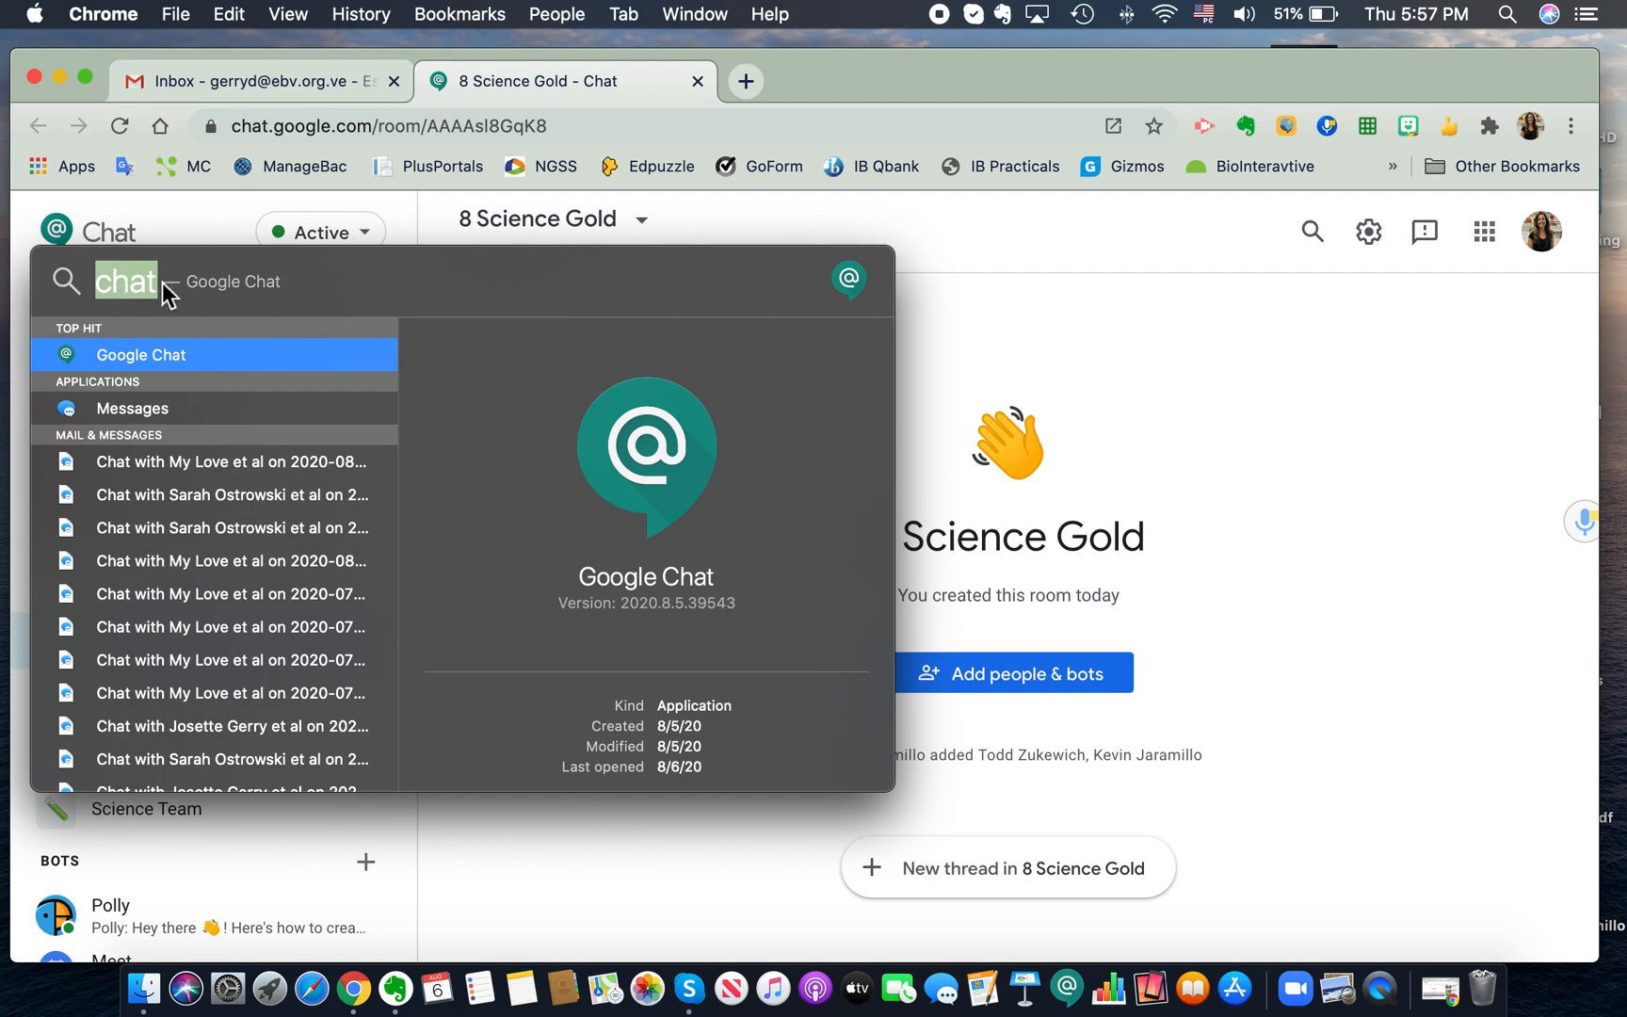
{"action": "left_click_drag", "start_coordinate": [145, 356], "coordinate": [1080, 1000]}
{"action": "left_click", "coordinate": [1073, 994]}
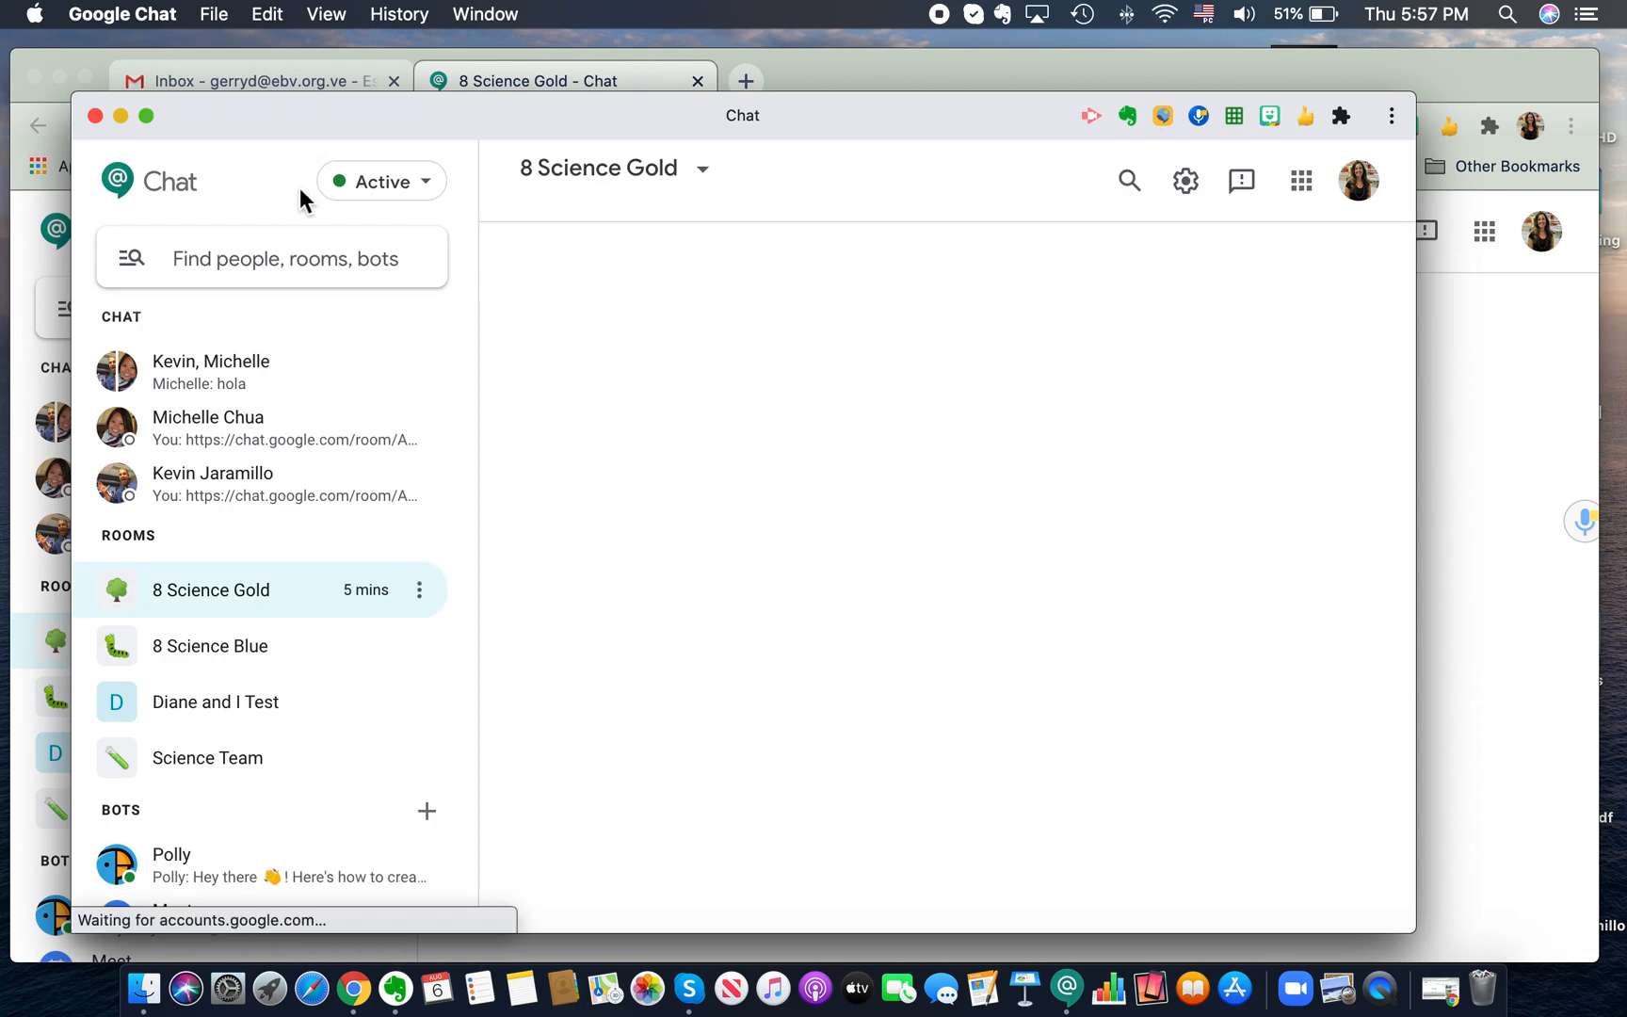
{"action": "left_click", "coordinate": [95, 116]}
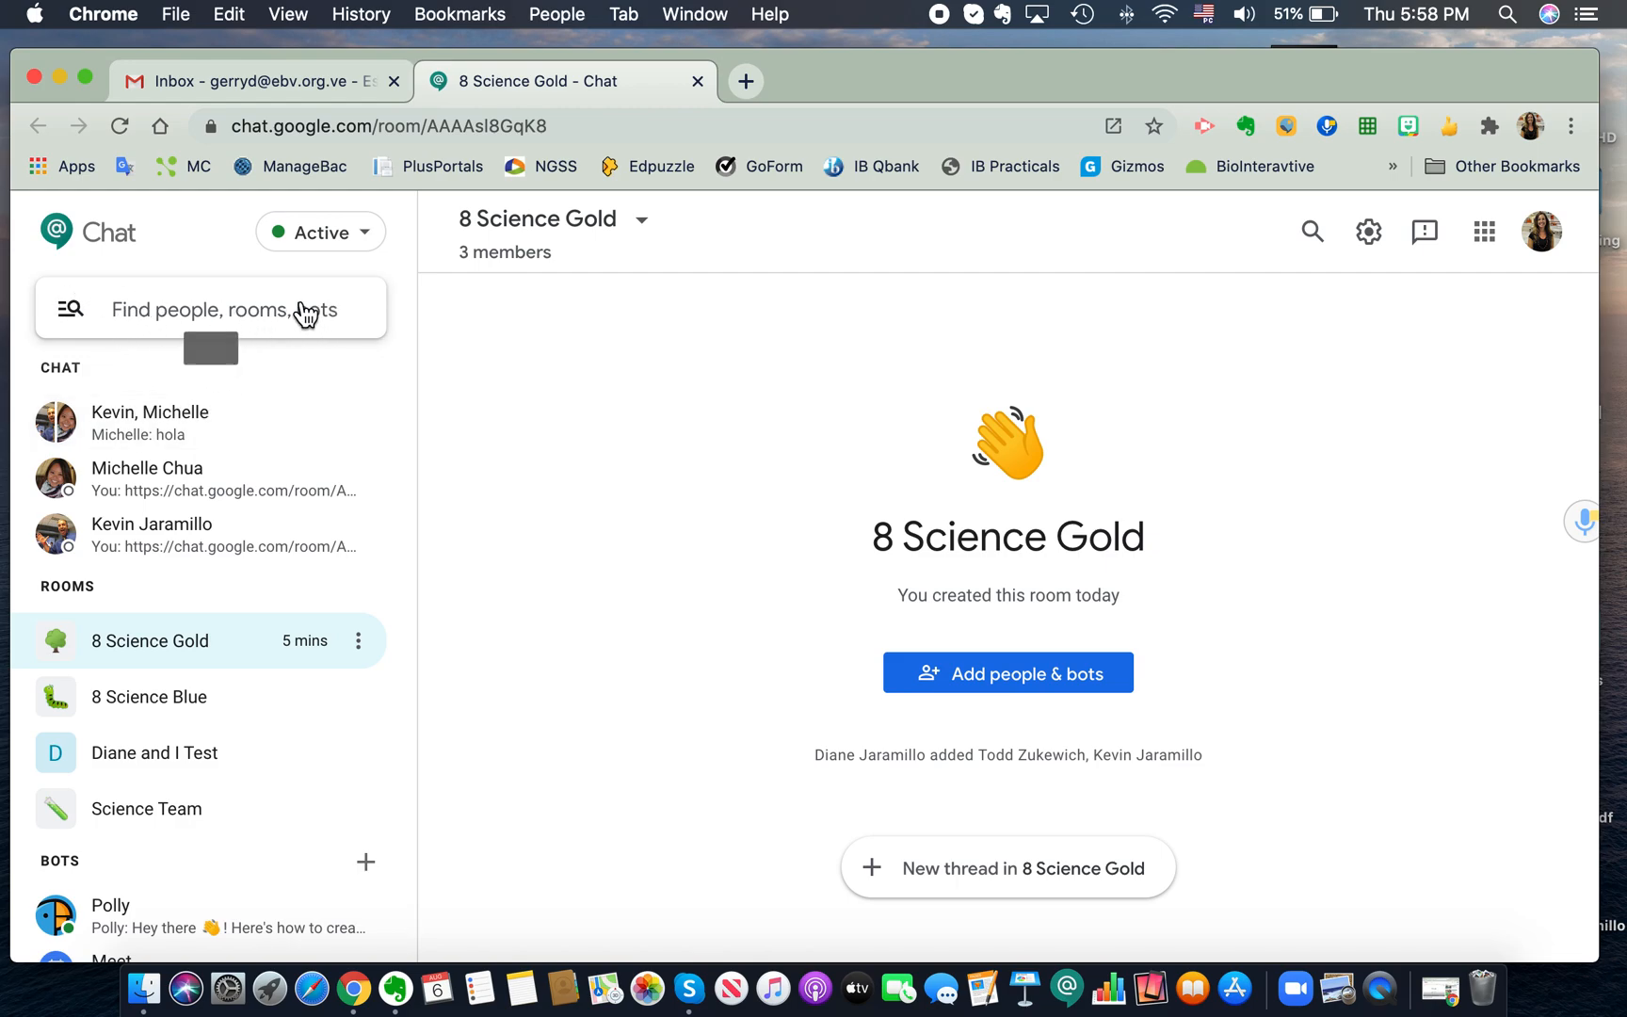
Begin creating a new room named "8 Science Blue".
{"action": "left_click", "coordinate": [145, 310]}
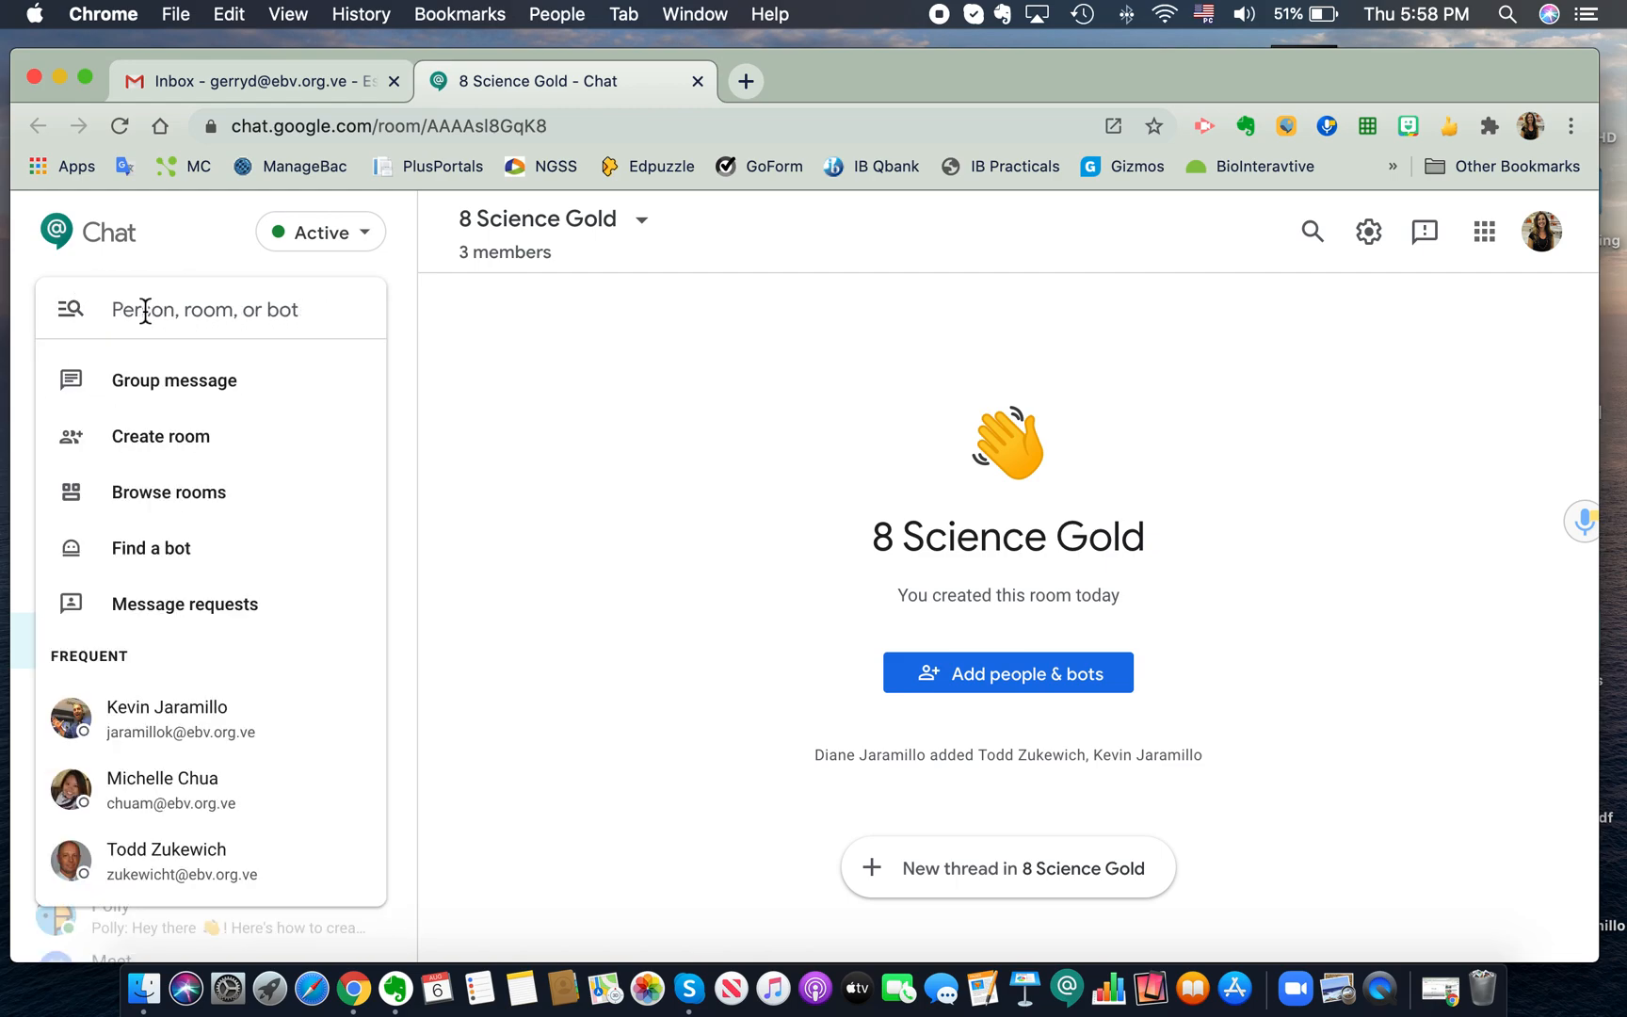
{"action": "left_click", "coordinate": [197, 455]}
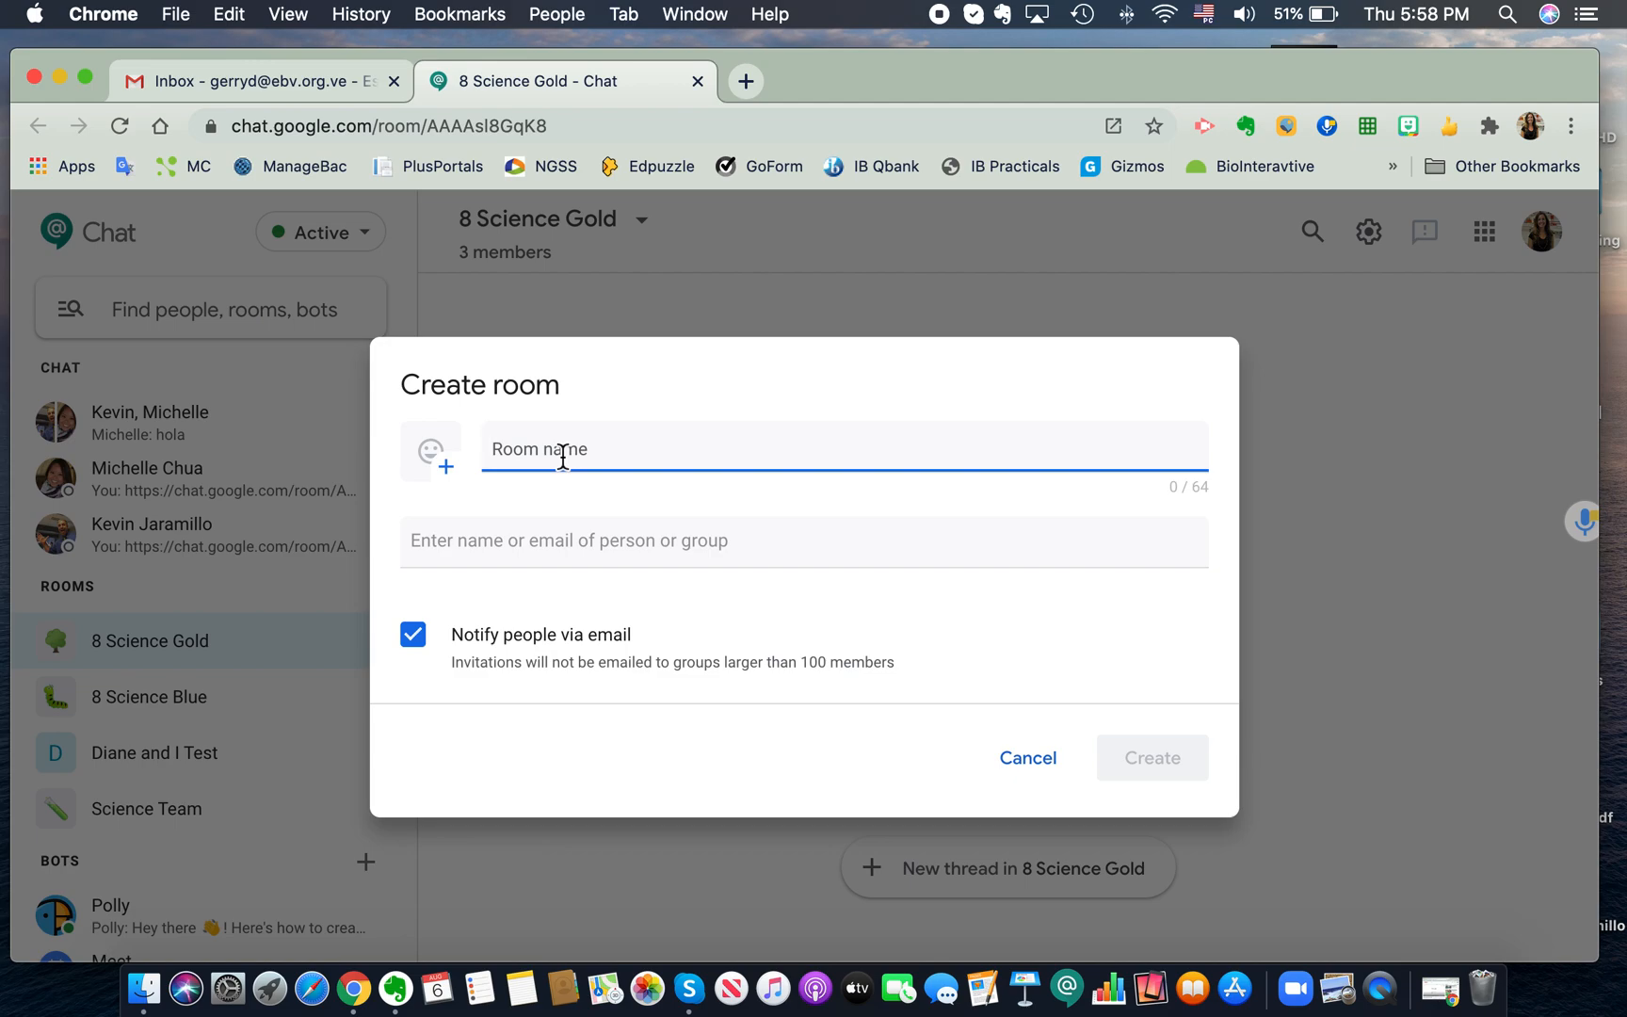
{"action": "type", "text": "8 Science "}
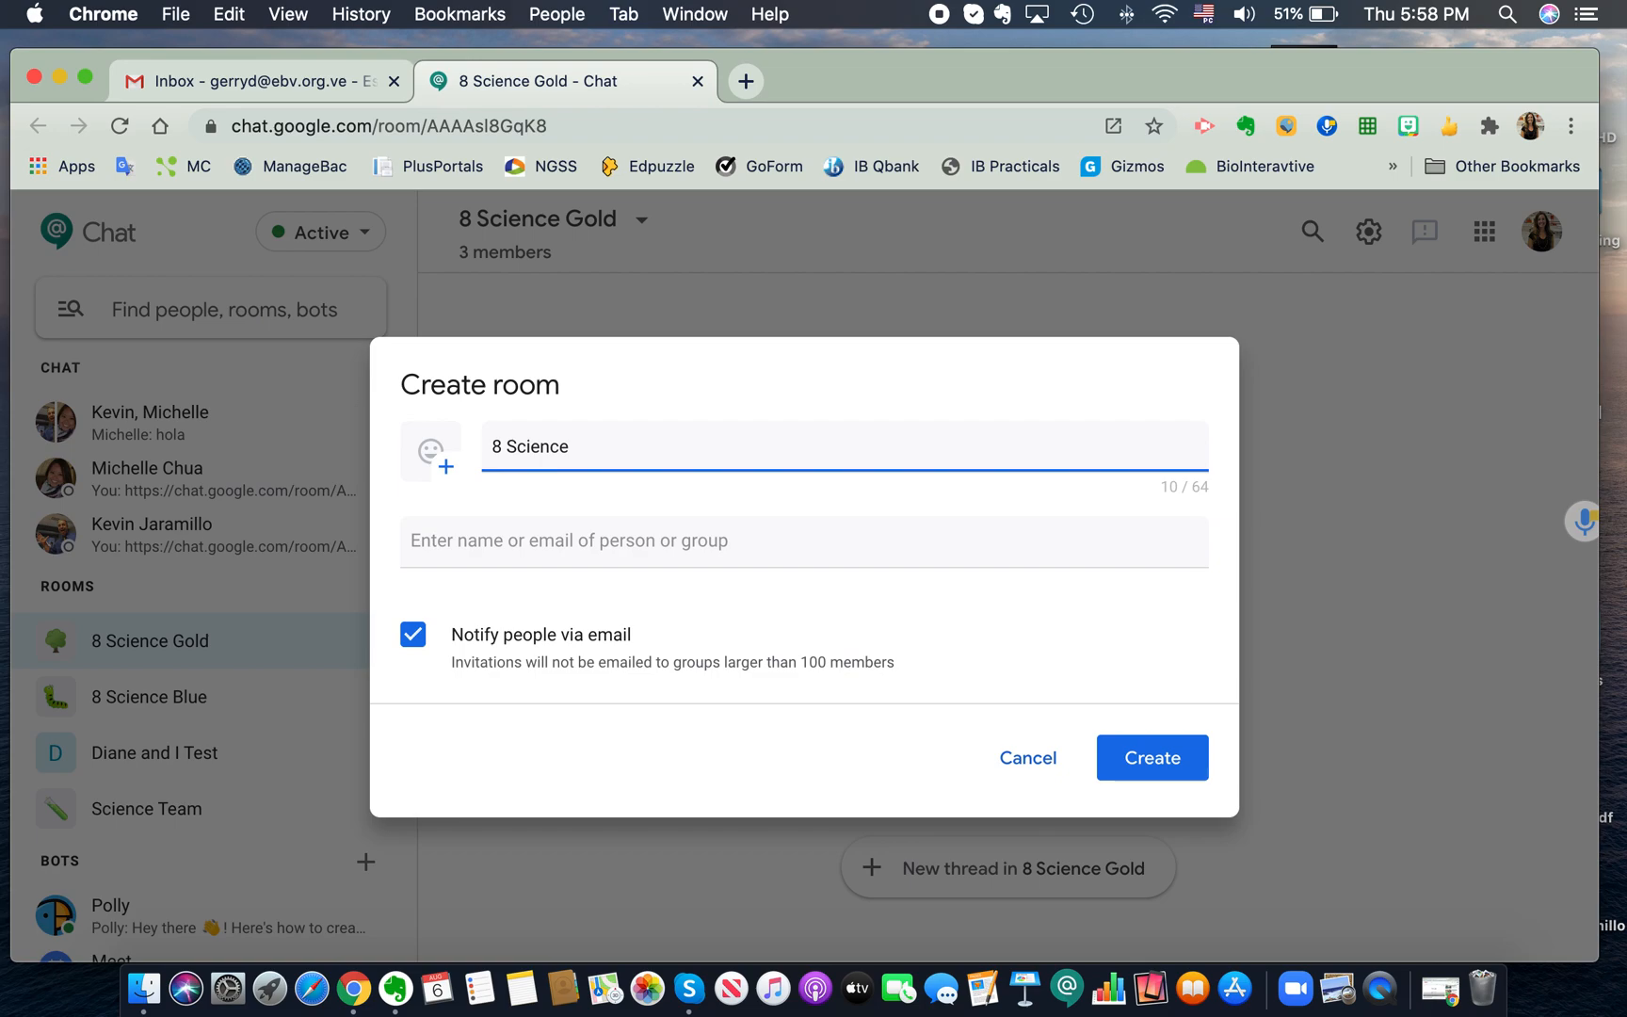
{"action": "type", "text": "Blue"}
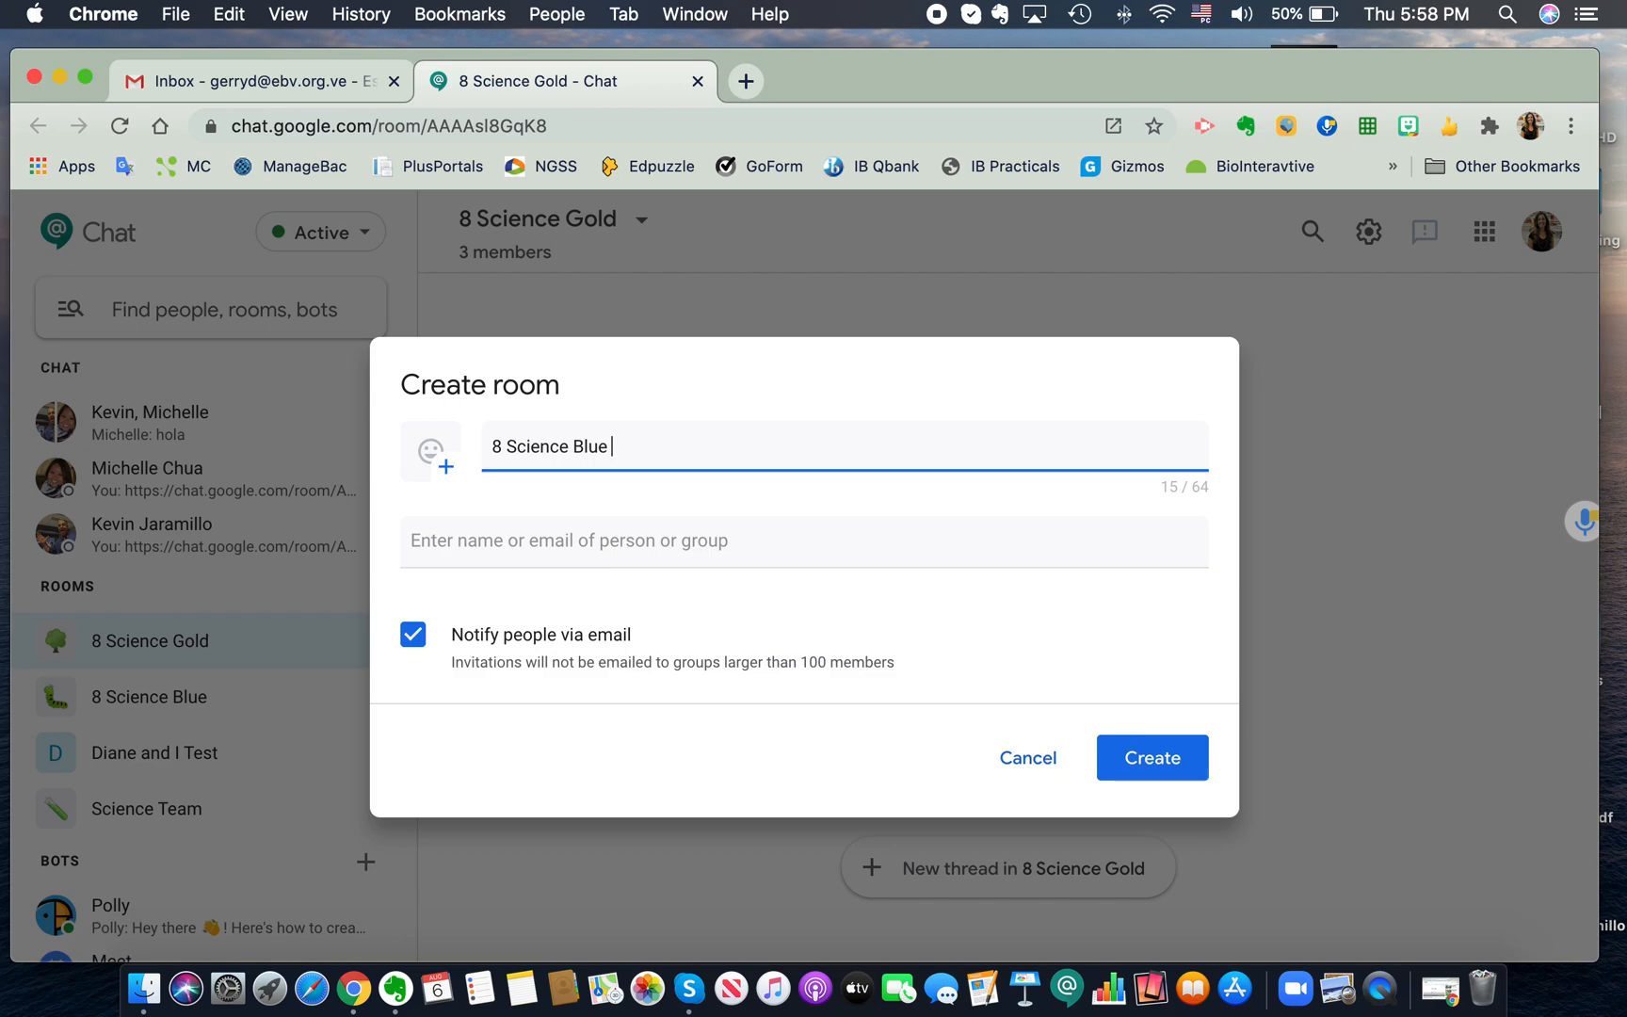
Give the new room the blue bird emoji from the nature category as its icon.
{"action": "left_click", "coordinate": [439, 466]}
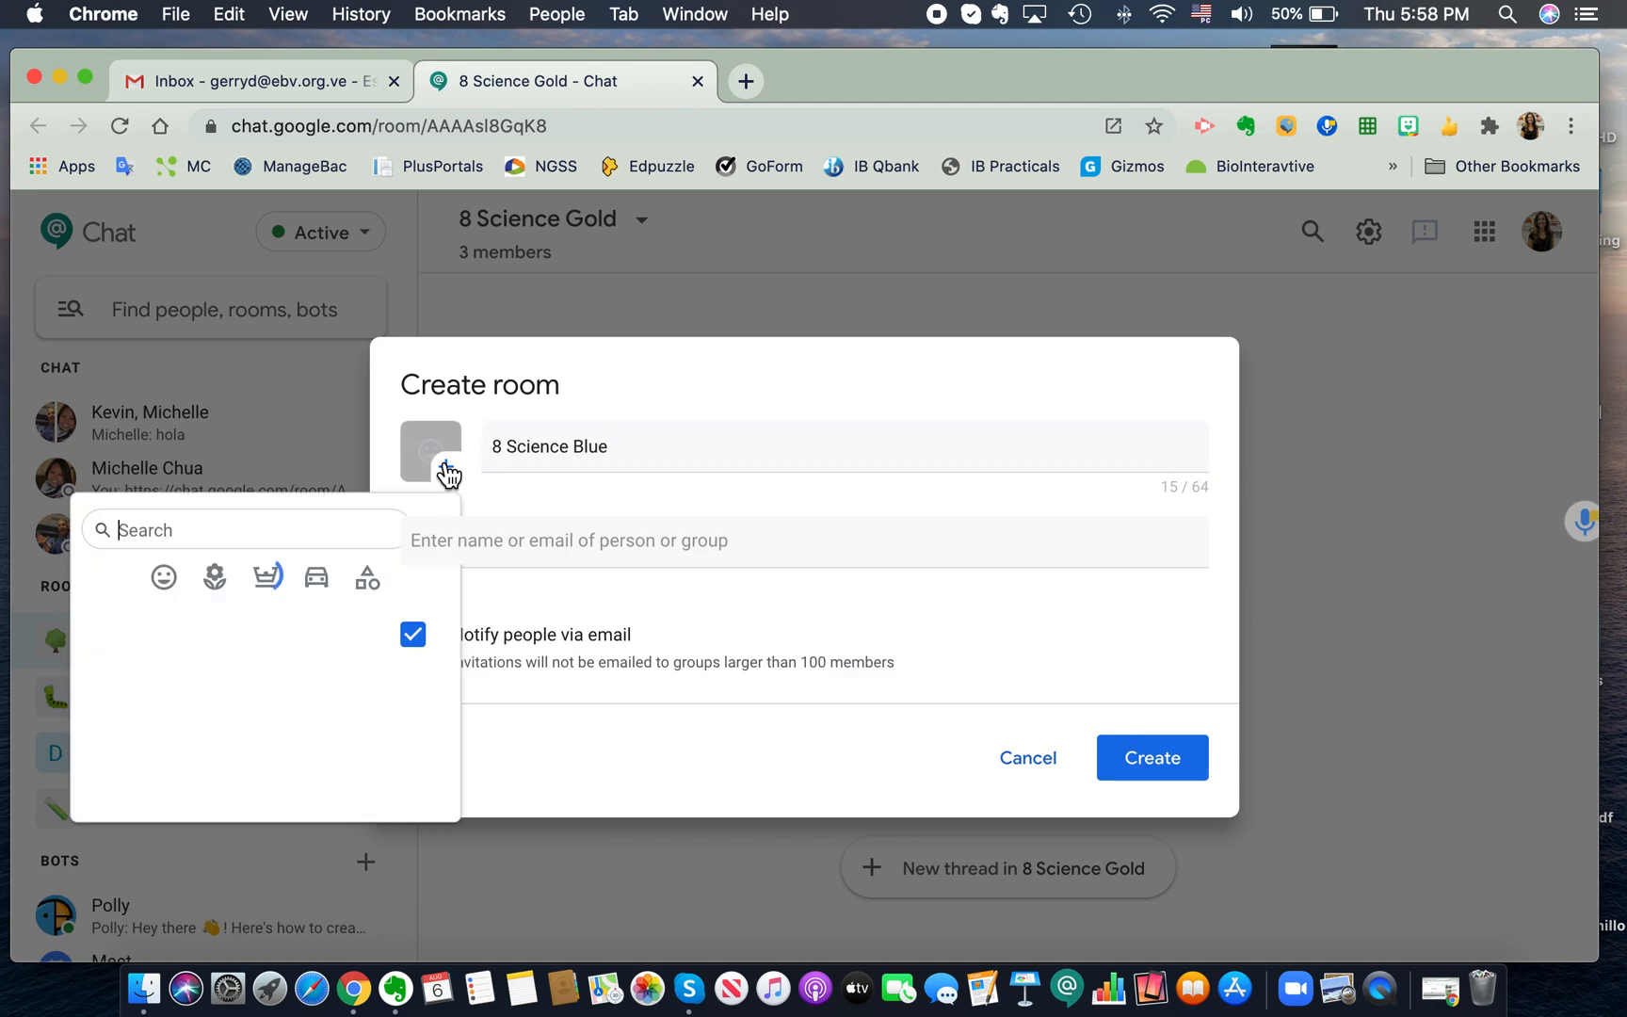
{"action": "left_click", "coordinate": [215, 579]}
{"action": "scroll", "coordinate": [243, 696], "scroll_direction": "down", "scroll_amount": 5}
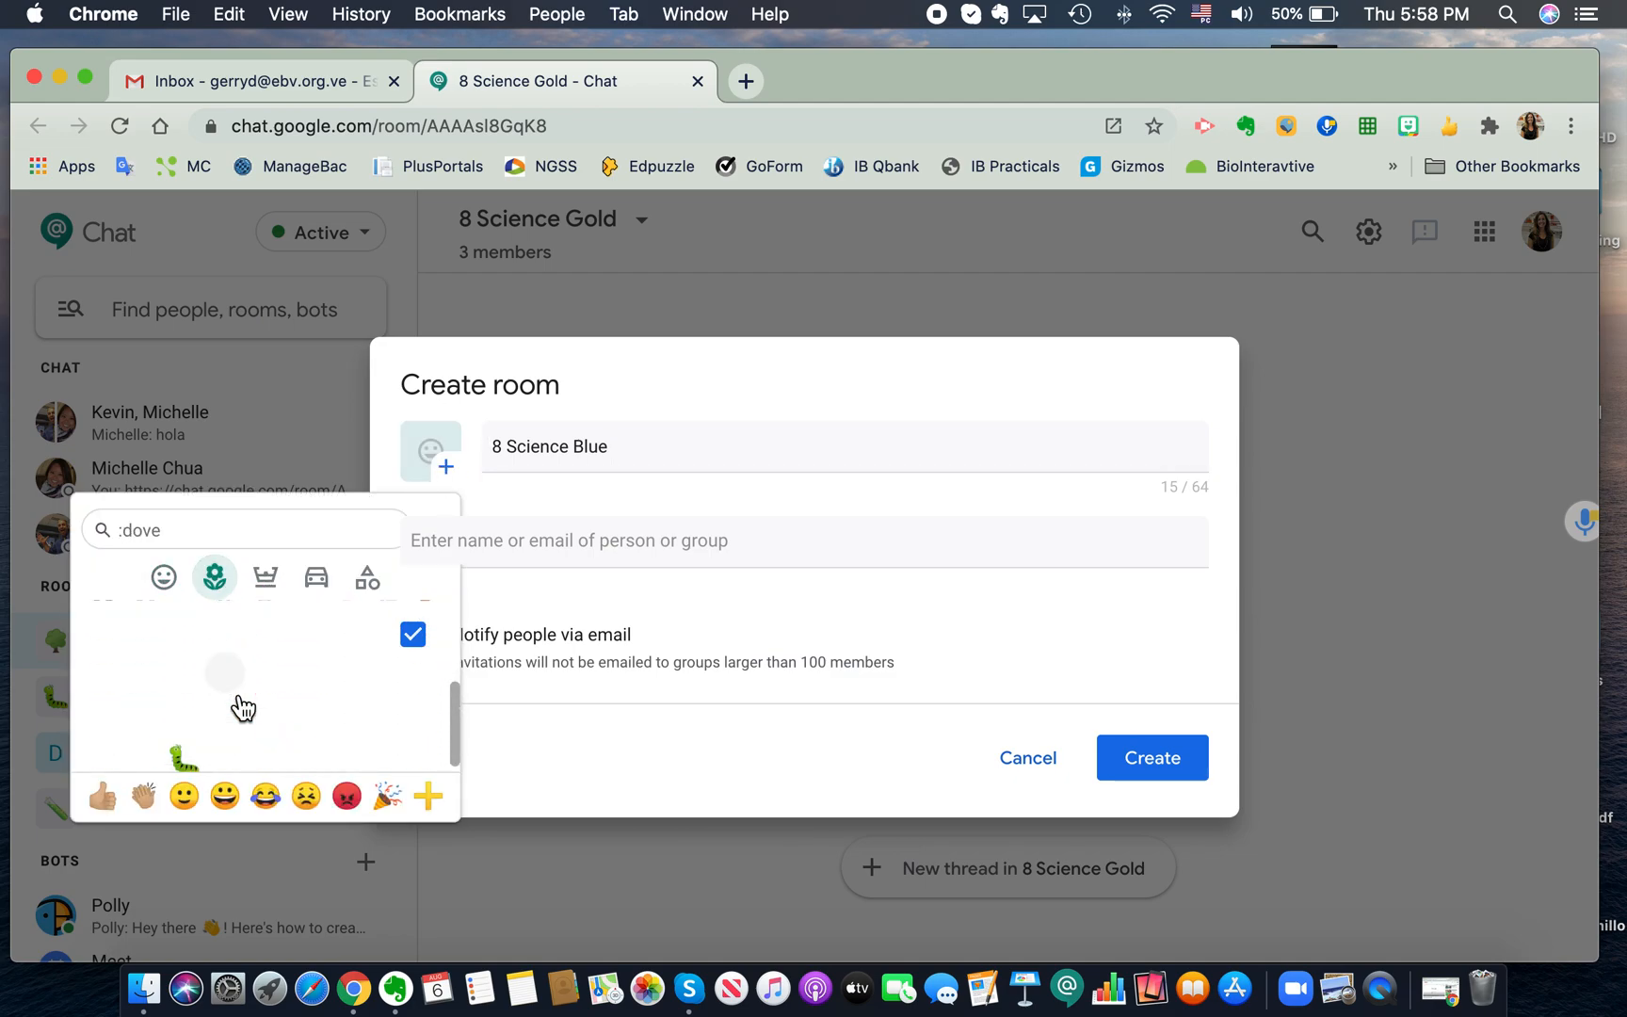
{"action": "left_click", "coordinate": [159, 678]}
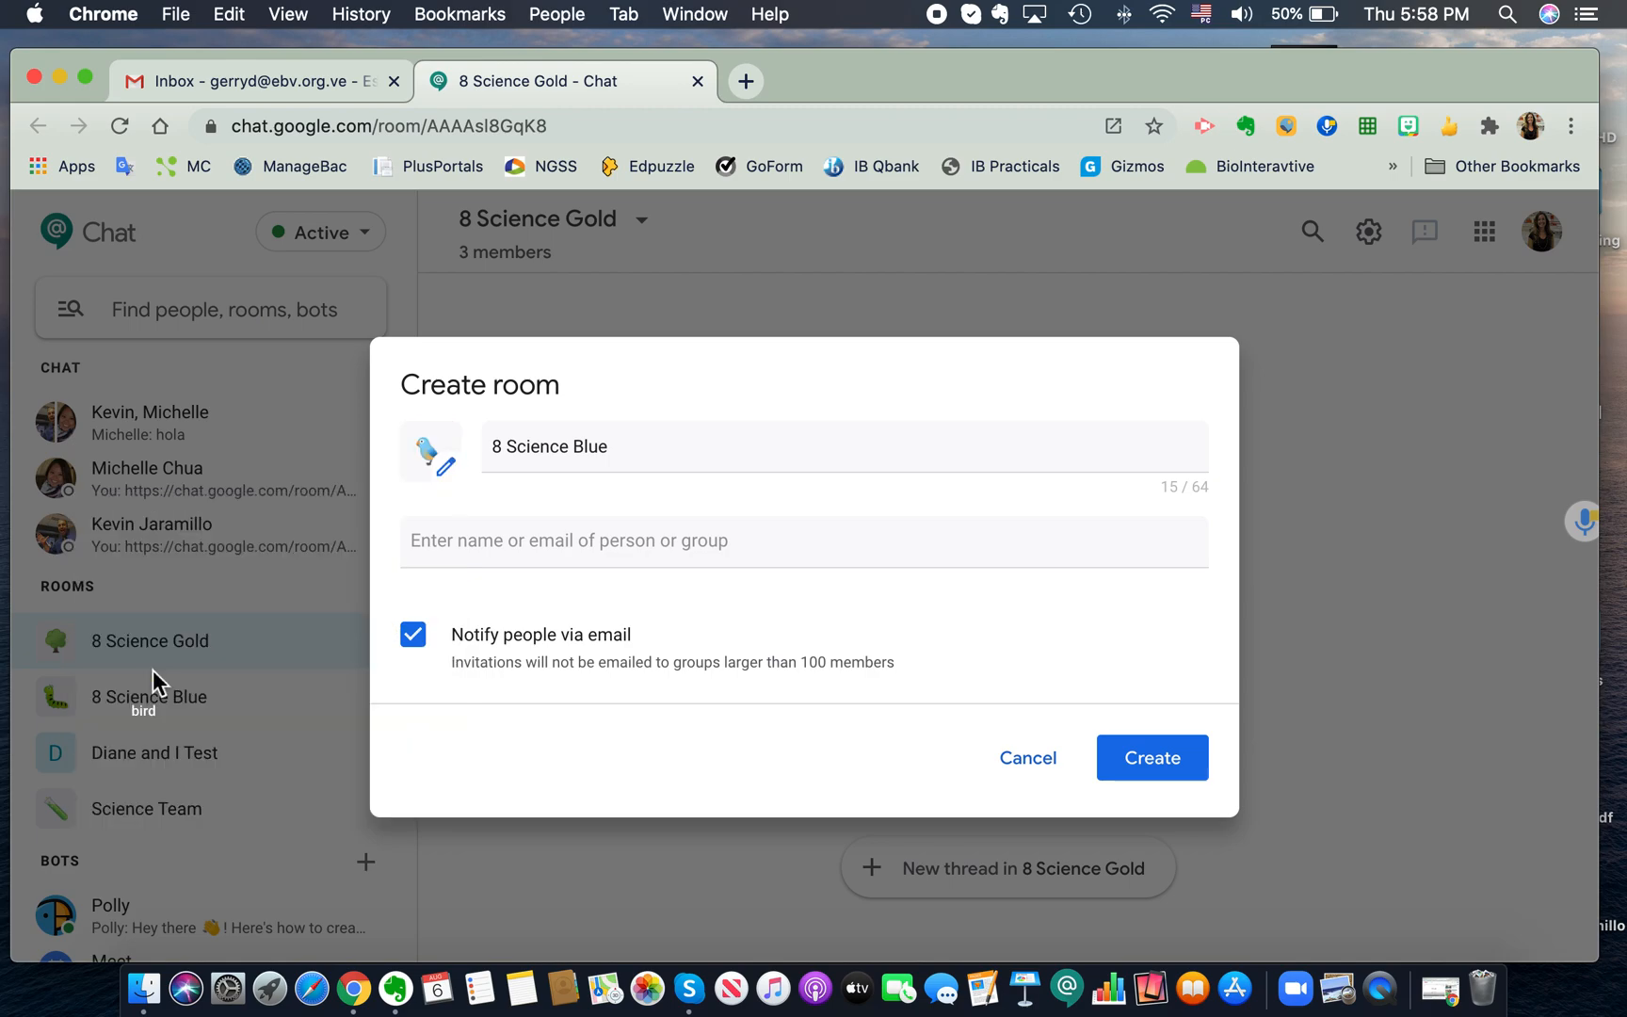
Add two suggested colleagues as members of the new room, keeping email notification on.
{"action": "left_click", "coordinate": [456, 541]}
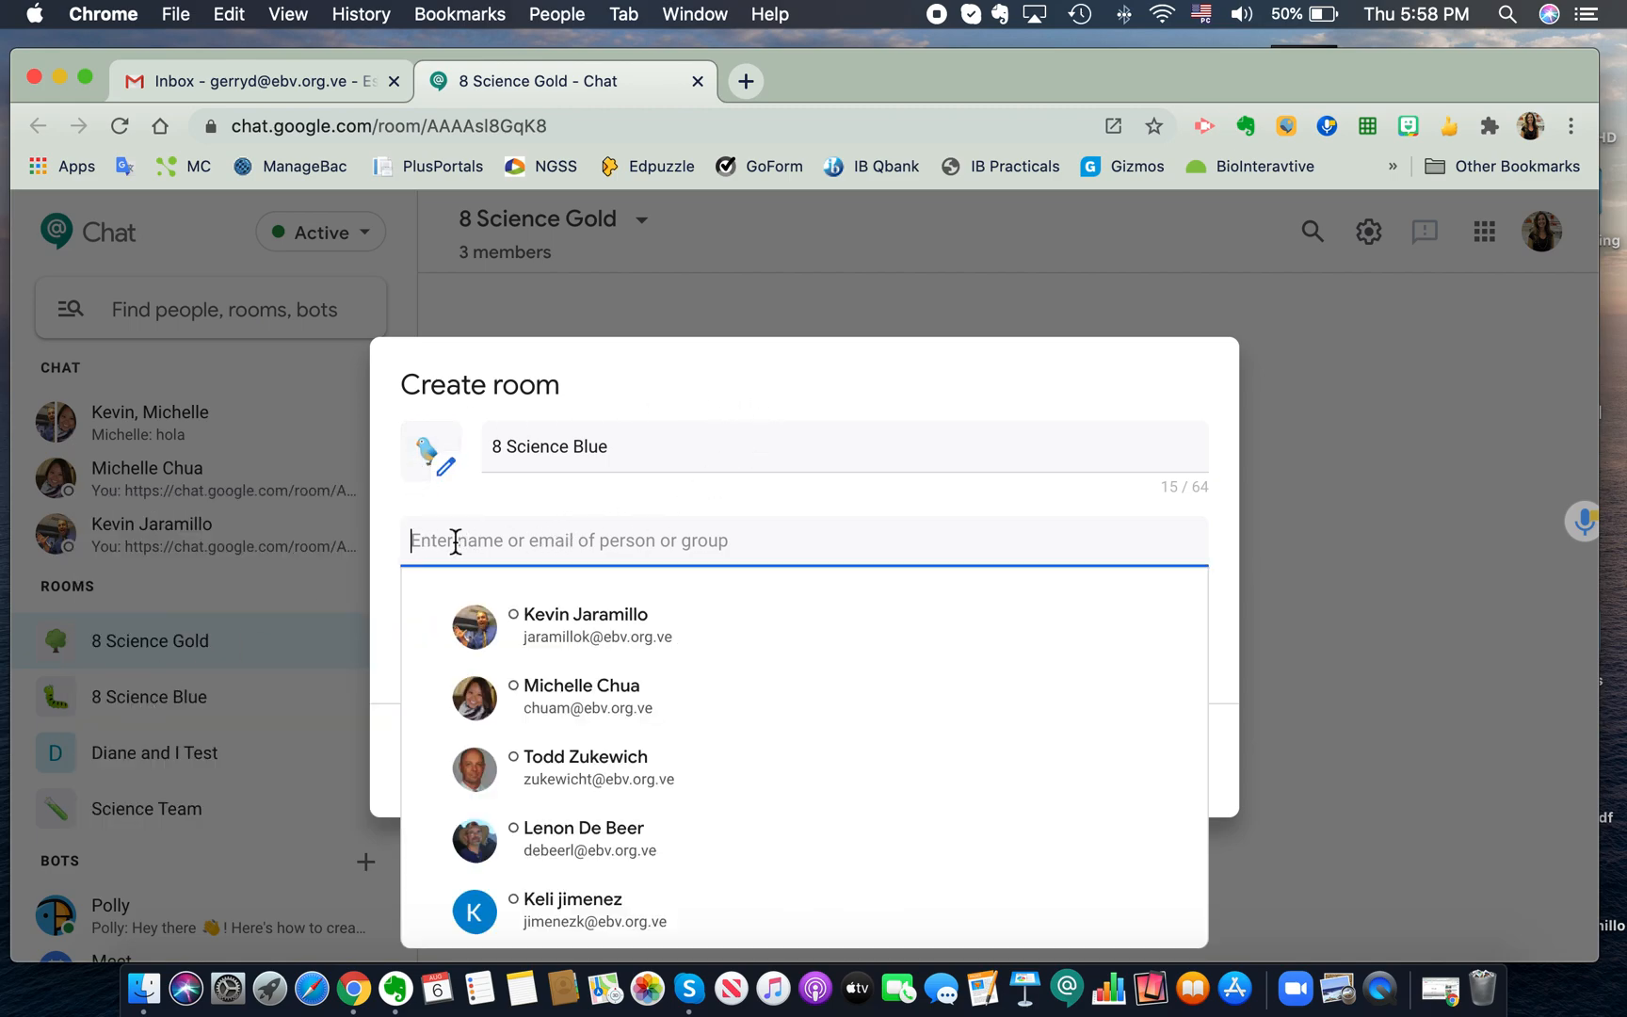
{"action": "left_click", "coordinate": [588, 627]}
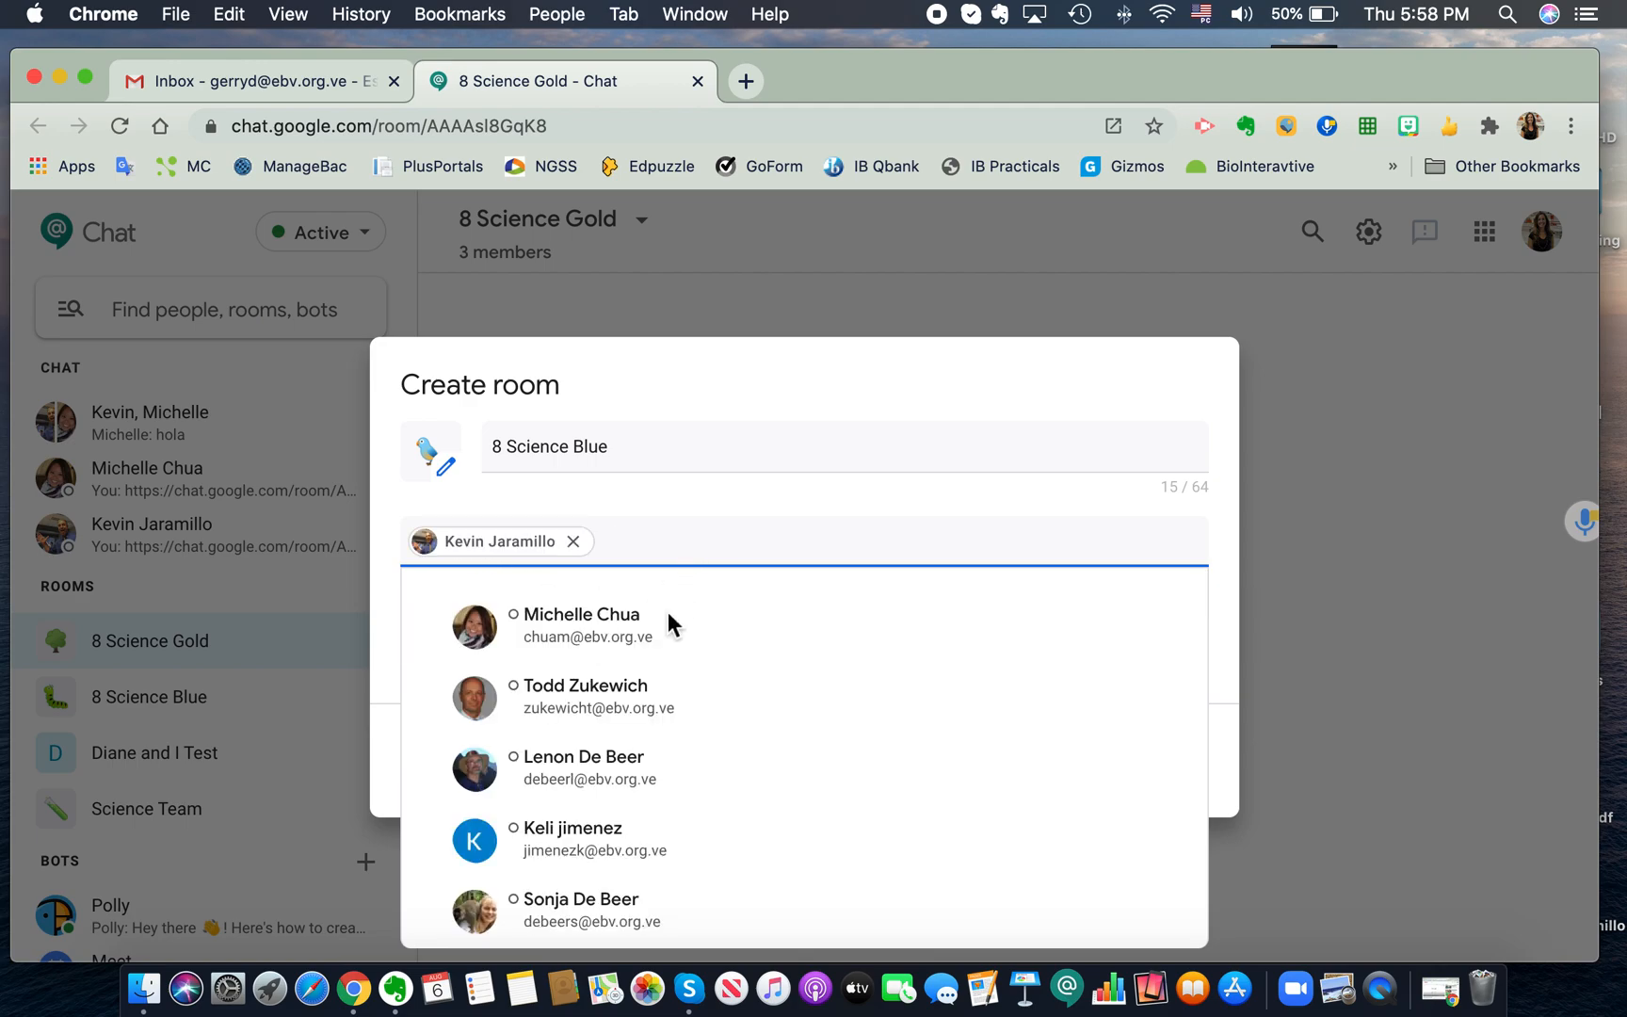
{"action": "left_click", "coordinate": [618, 706]}
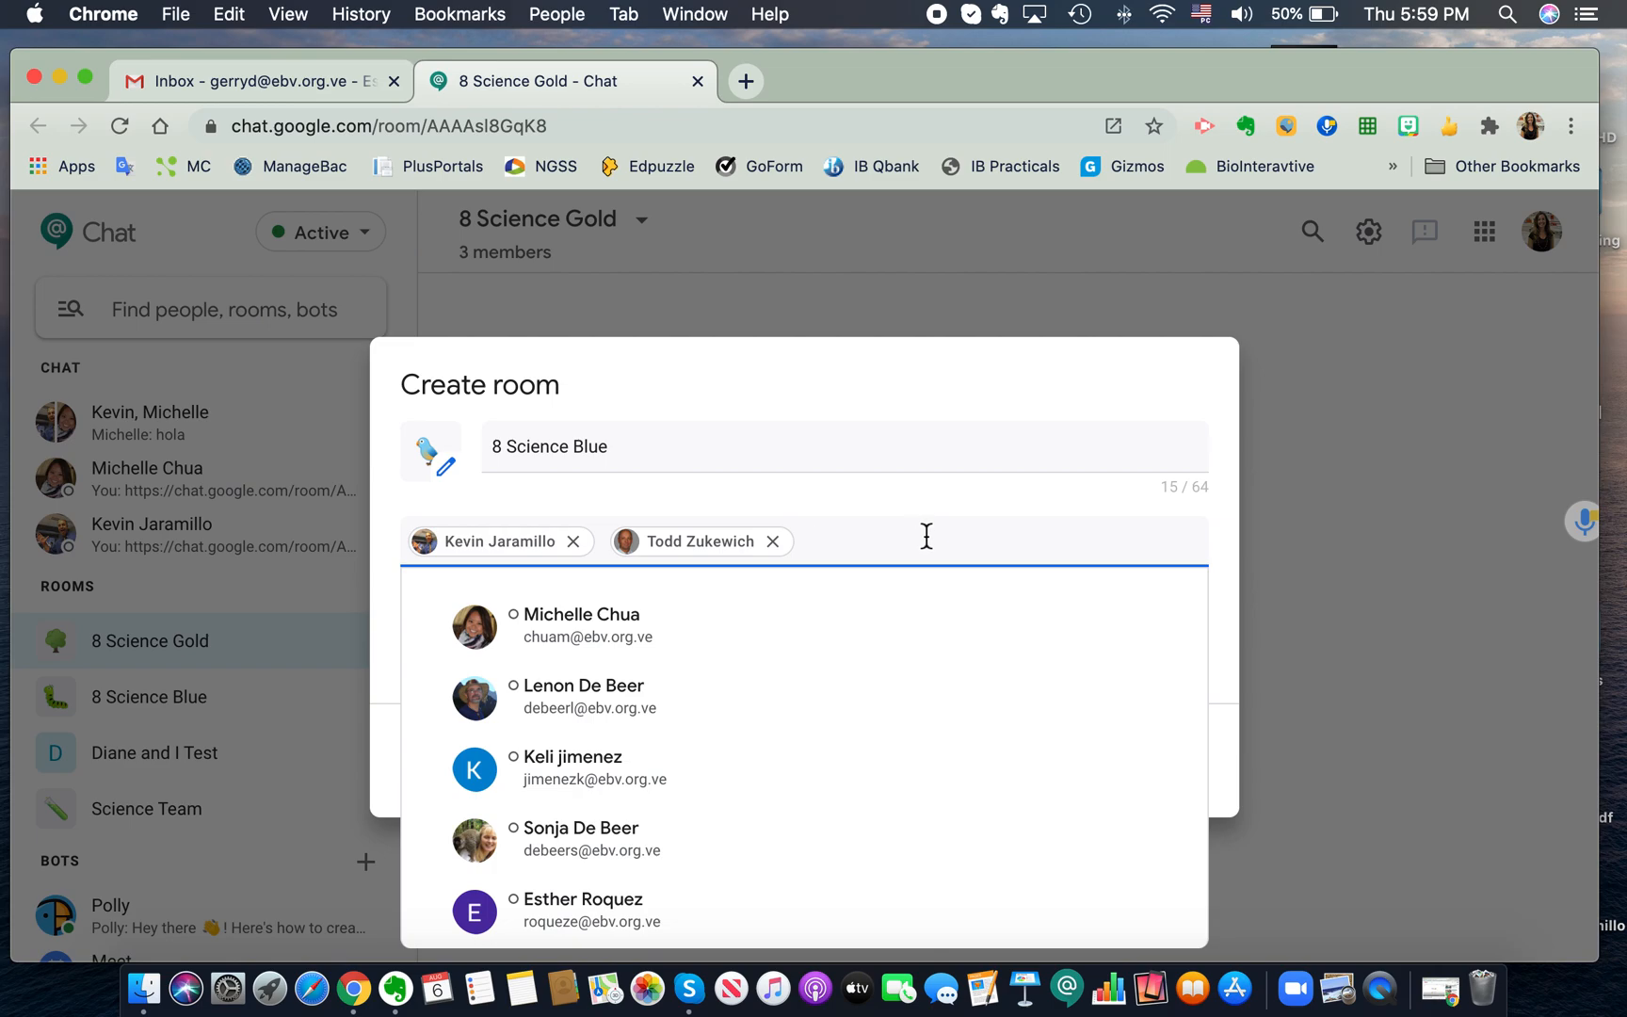
{"action": "scroll", "coordinate": [640, 653], "scroll_direction": "down", "scroll_amount": 1}
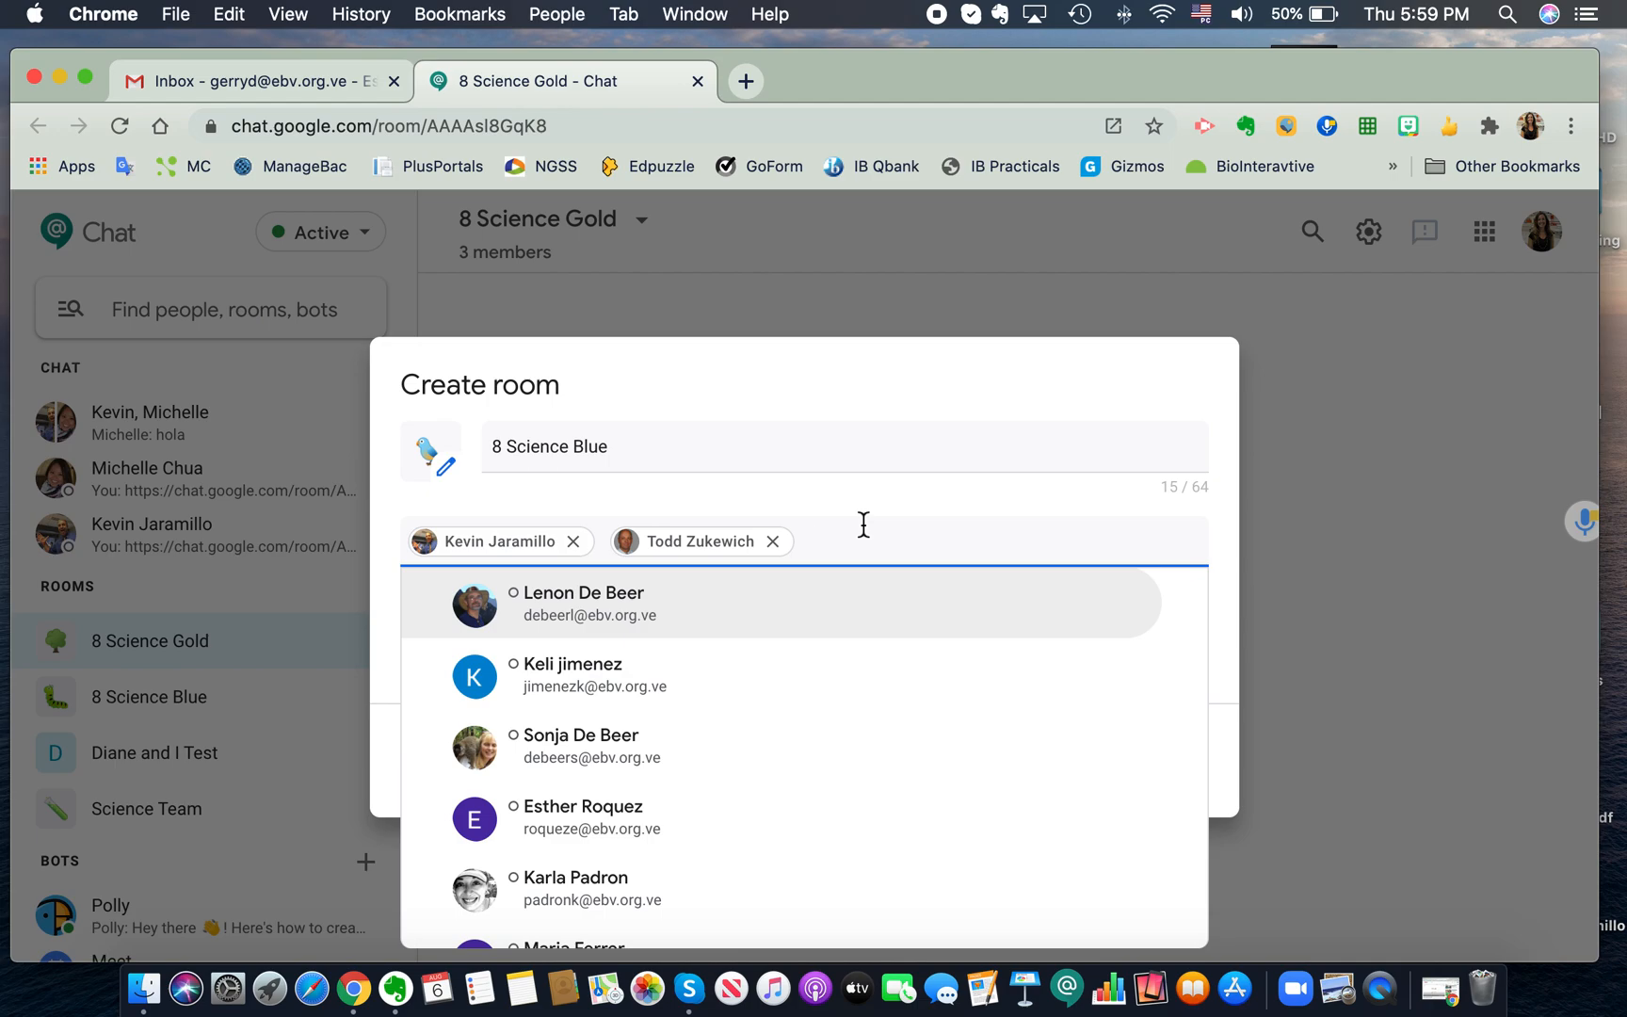
{"action": "left_click", "coordinate": [930, 513]}
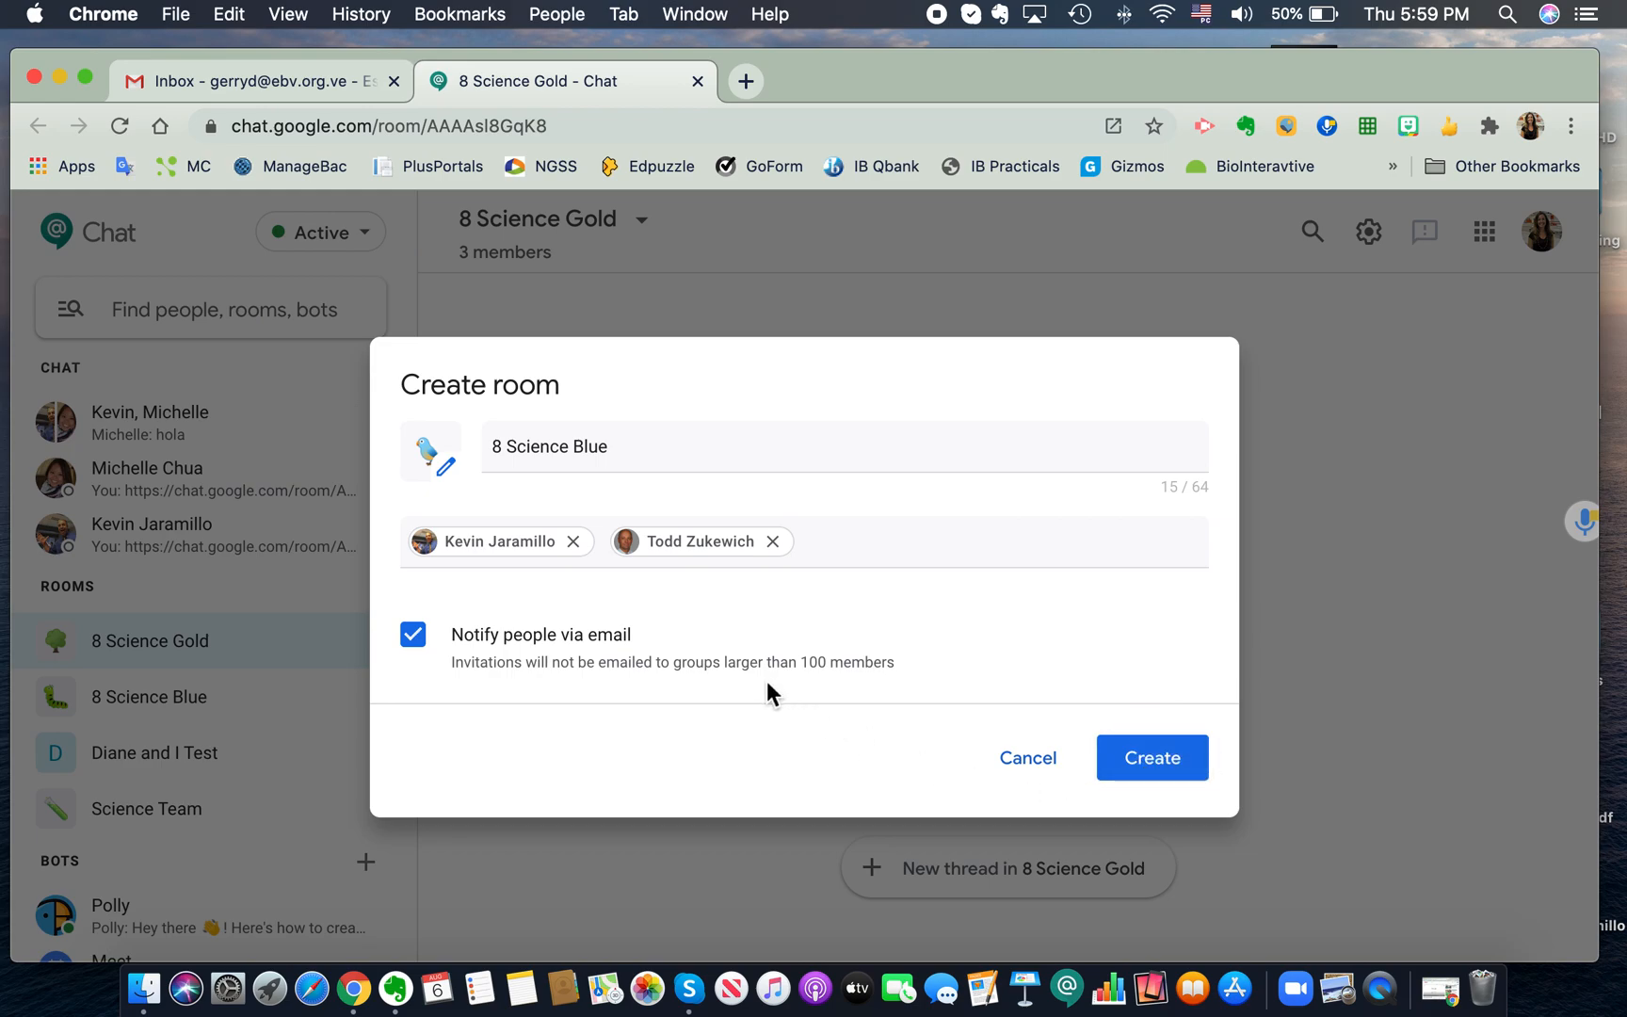
Check the existing rooms in Gmail, return to Chat and cancel the room creation.
{"action": "left_click", "coordinate": [302, 86]}
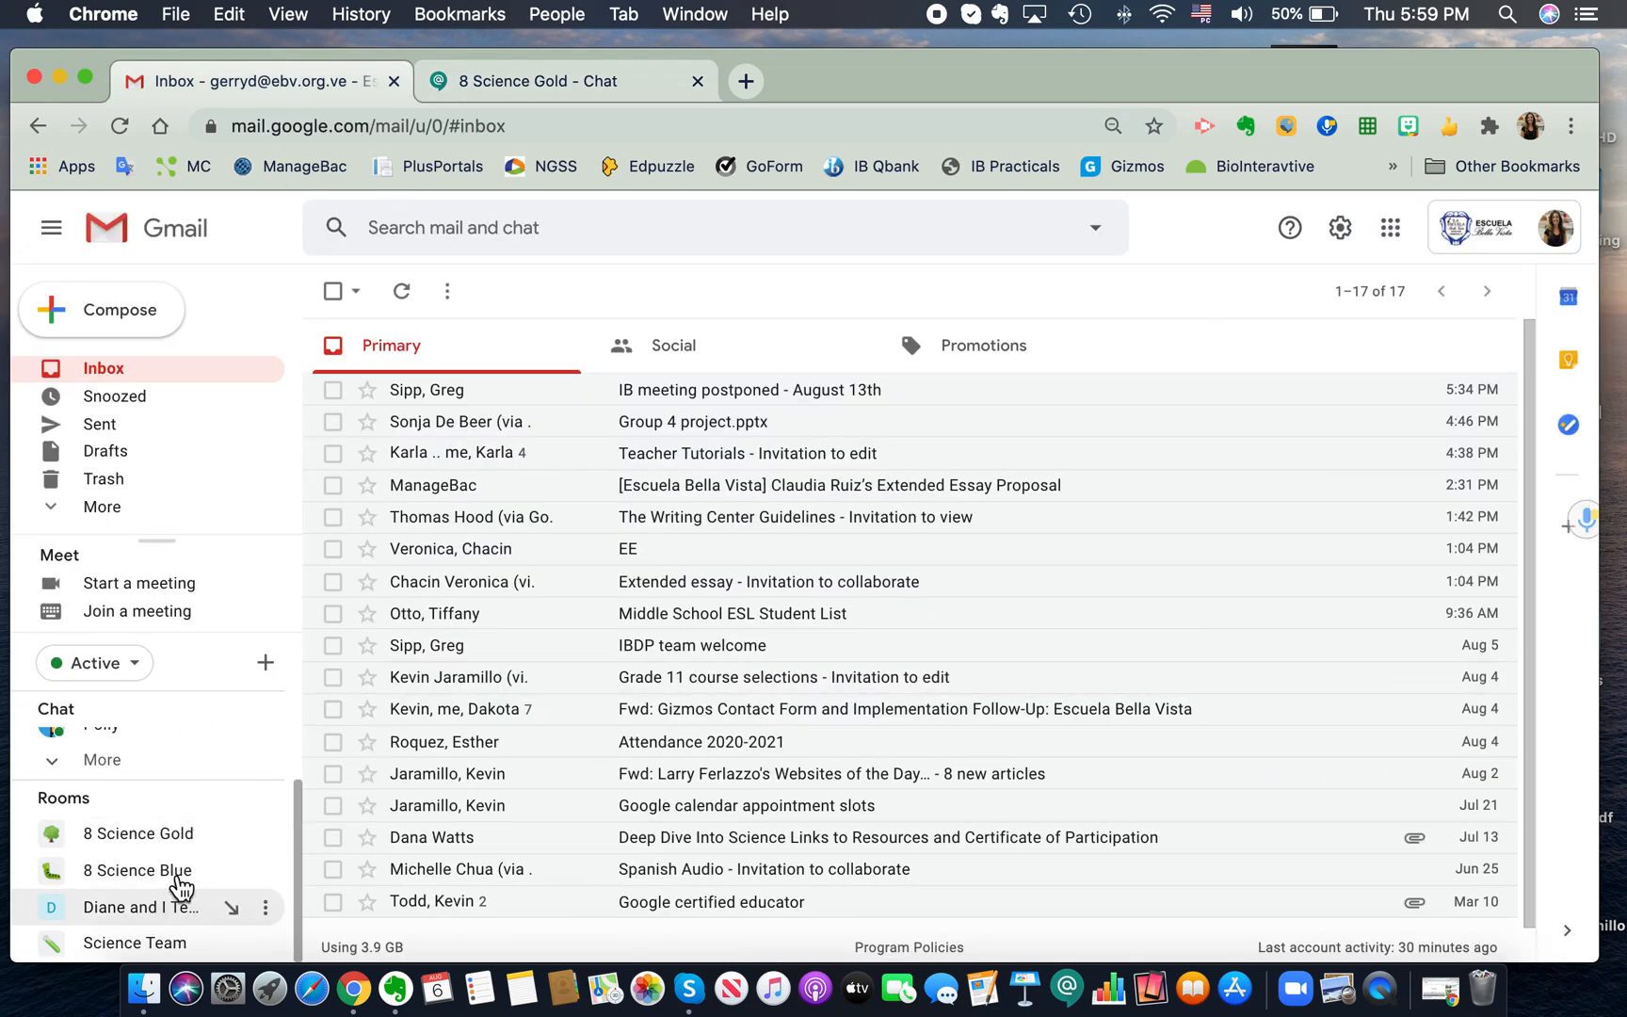
{"action": "left_click", "coordinate": [513, 83]}
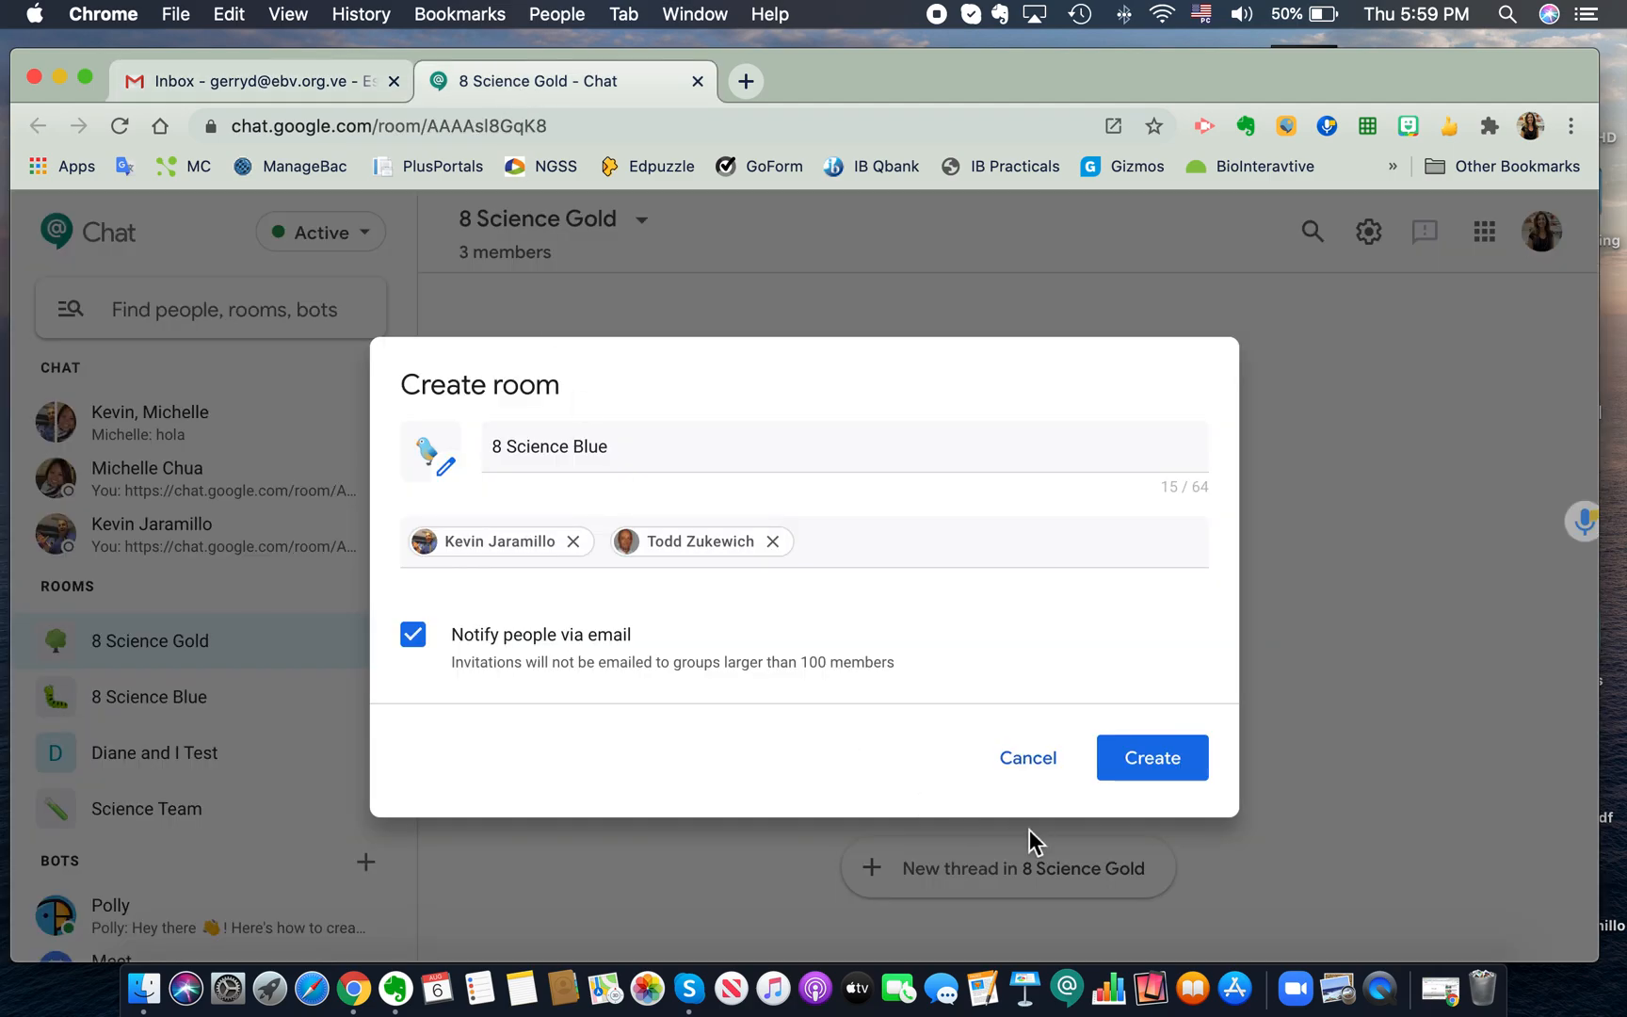
{"action": "left_click", "coordinate": [1031, 759]}
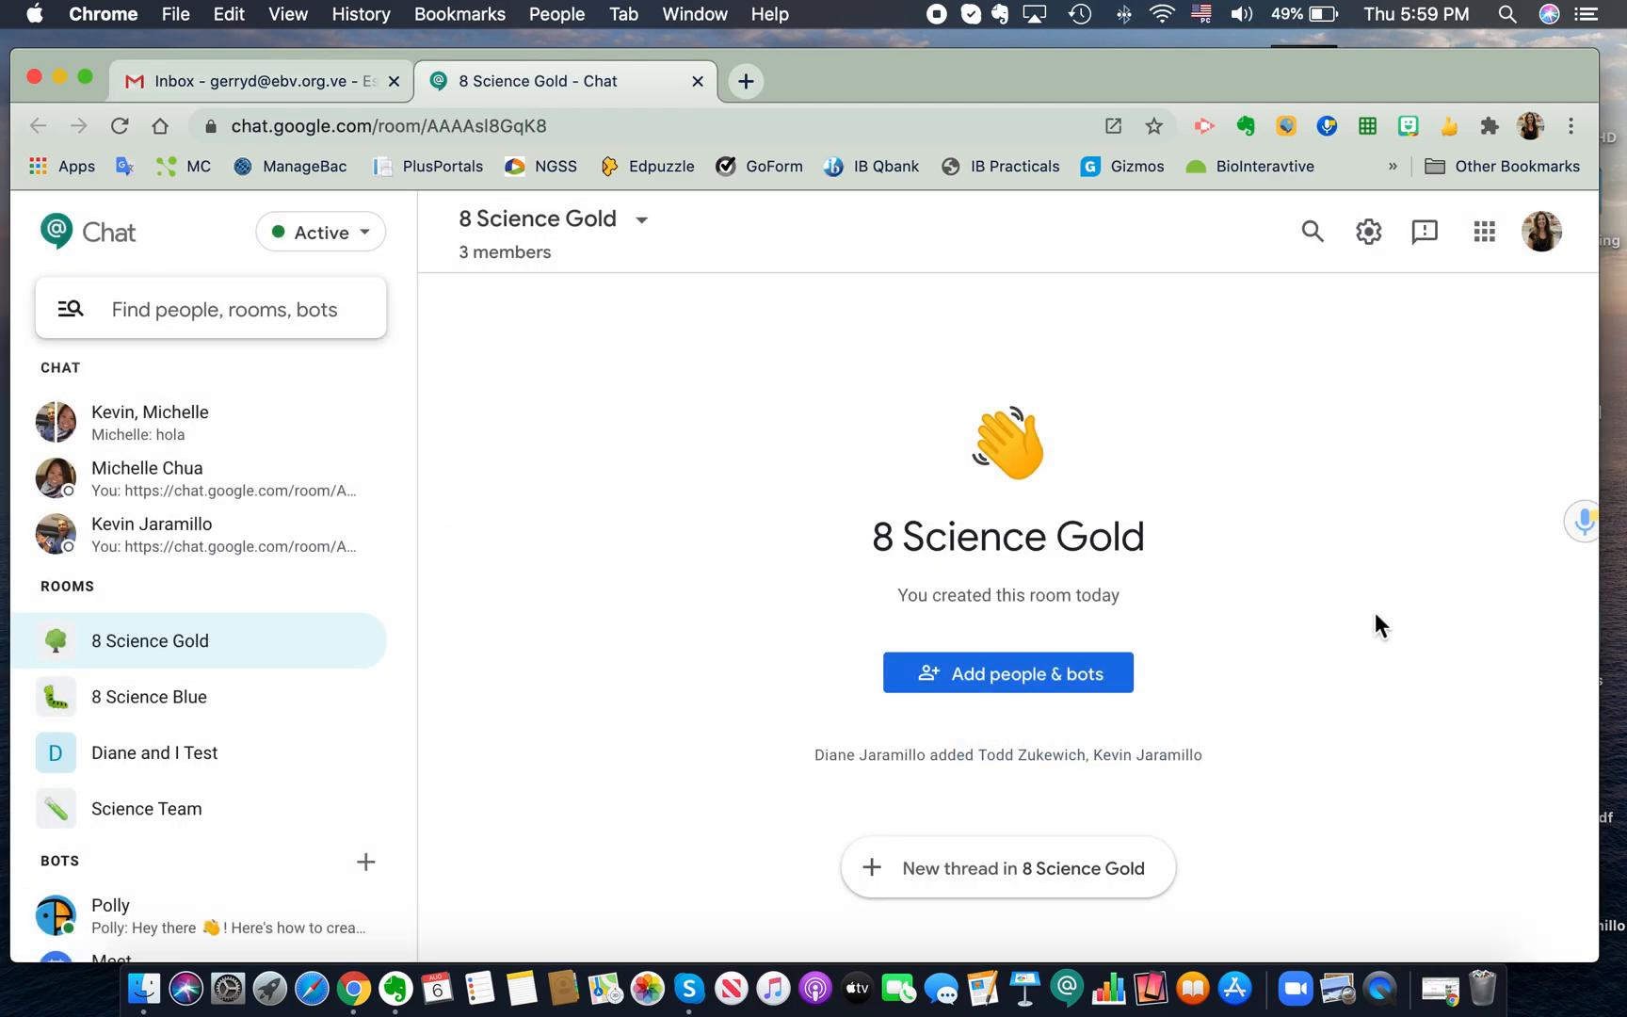
Open the existing 8 Science Blue room and begin a new thread without a message.
{"action": "left_click", "coordinate": [161, 706]}
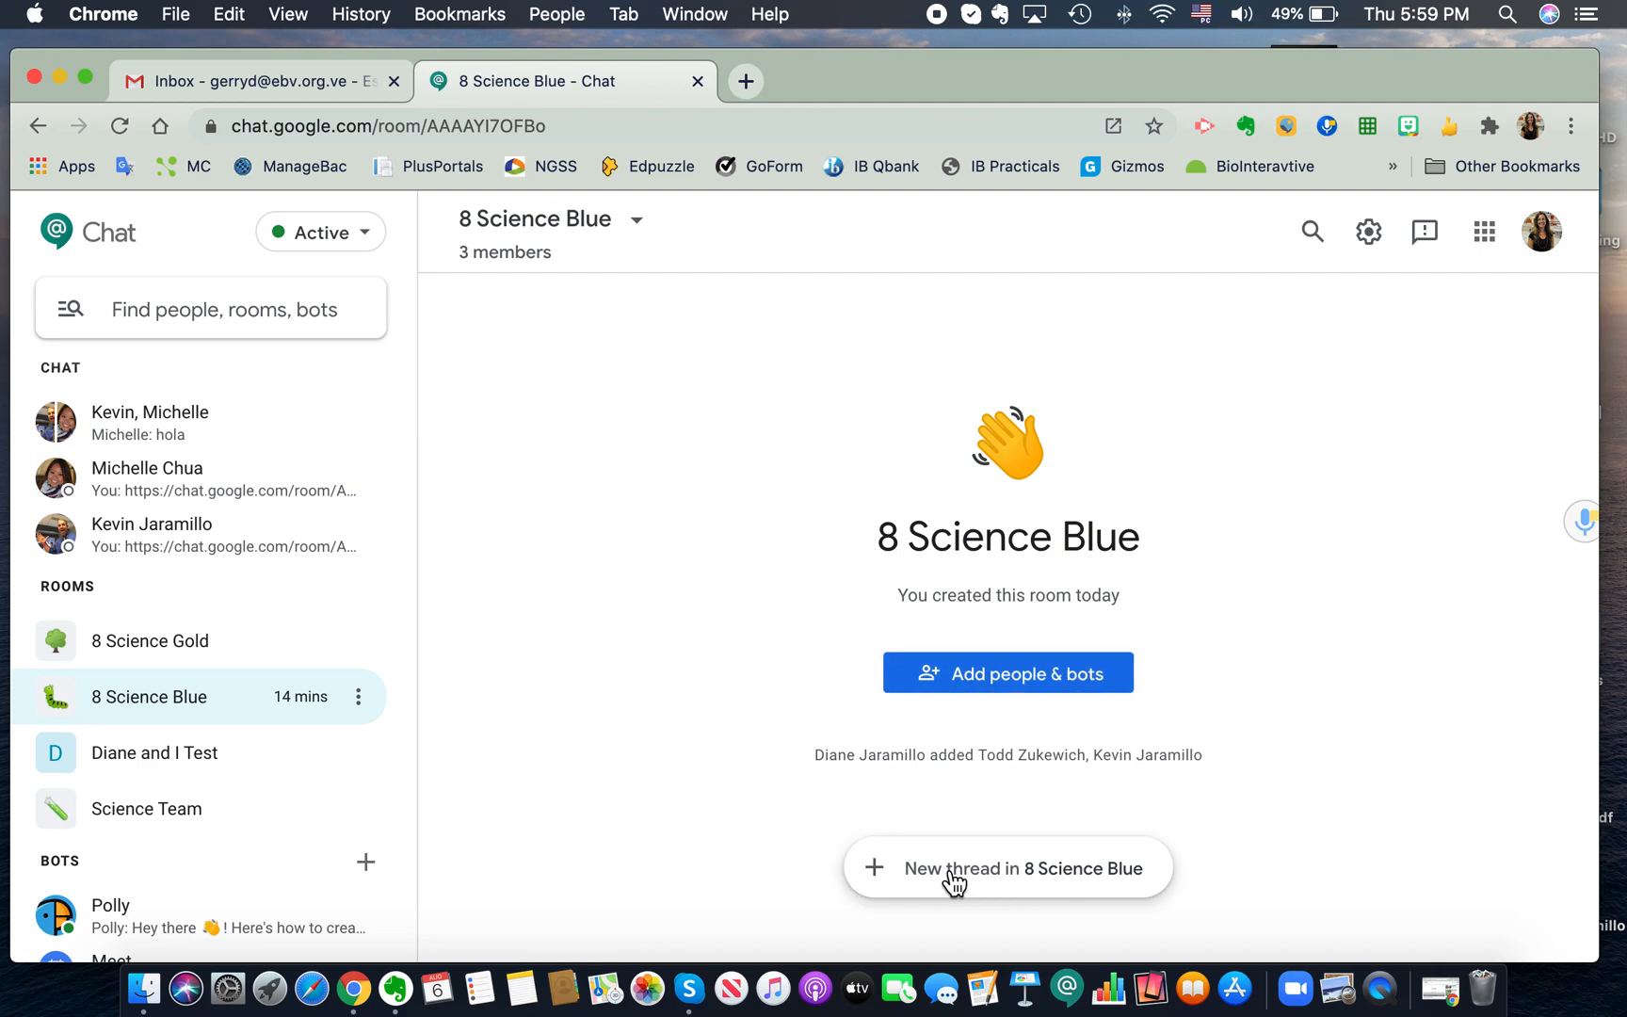
{"action": "left_click", "coordinate": [1025, 884]}
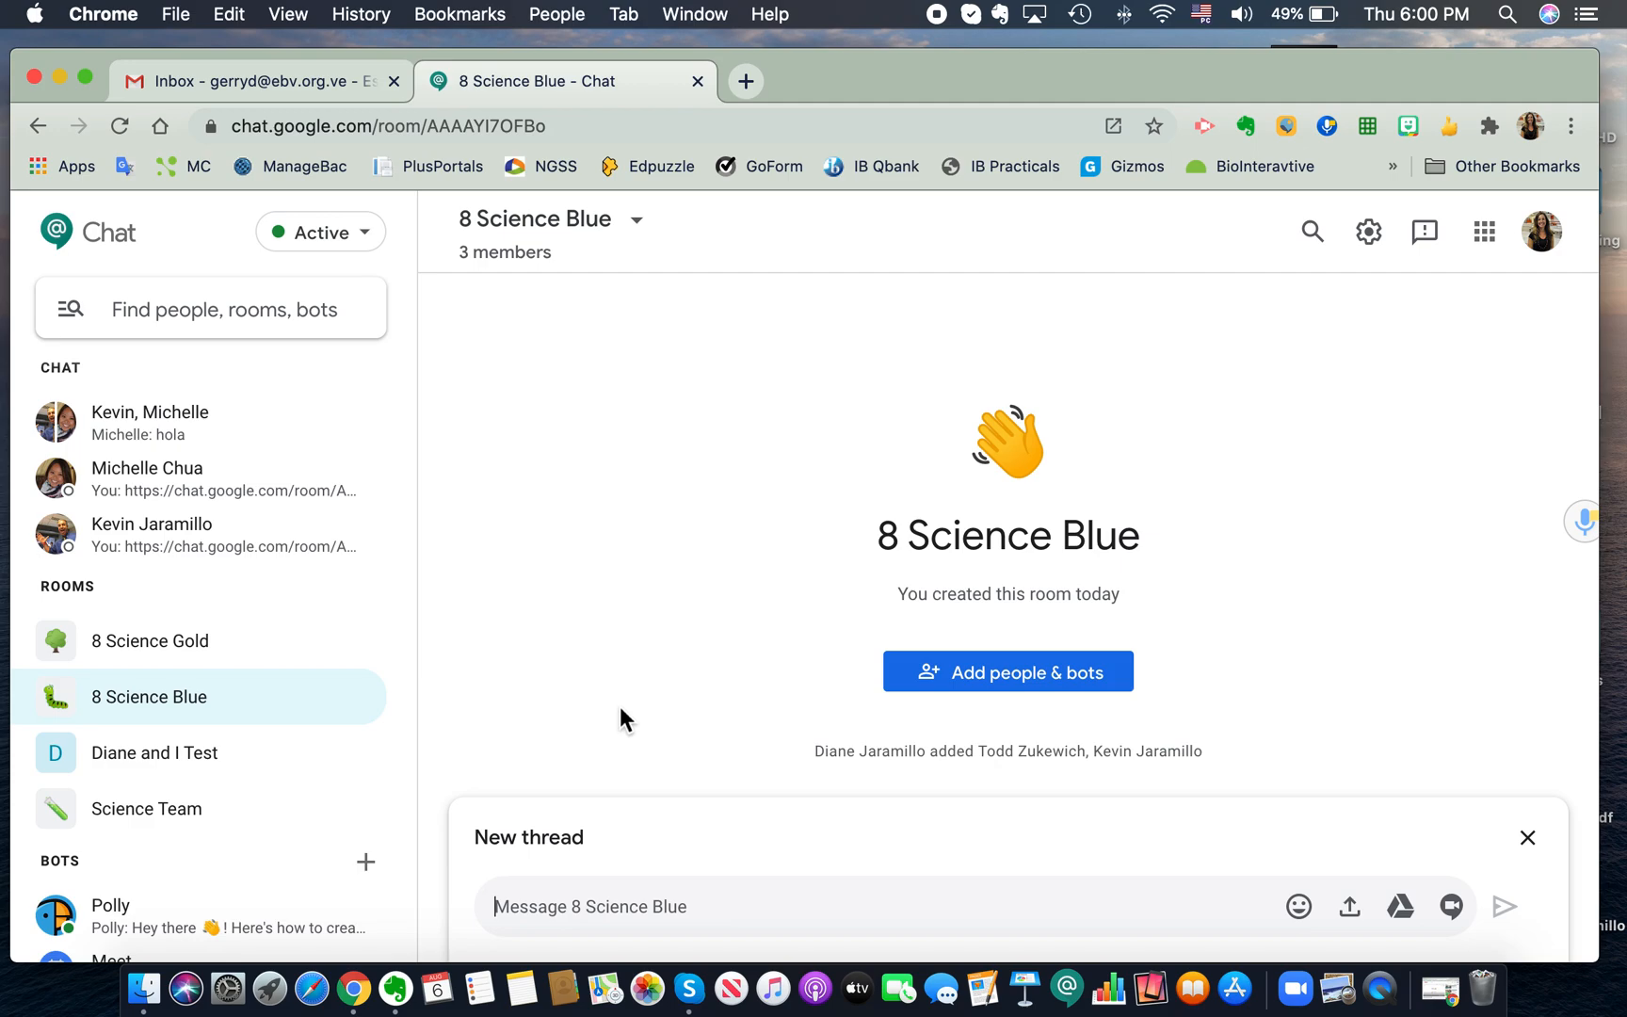
Open the Science Team room and review how its conversations are separated into threads, from the earlier posts to the latest reply.
{"action": "left_click", "coordinate": [209, 812]}
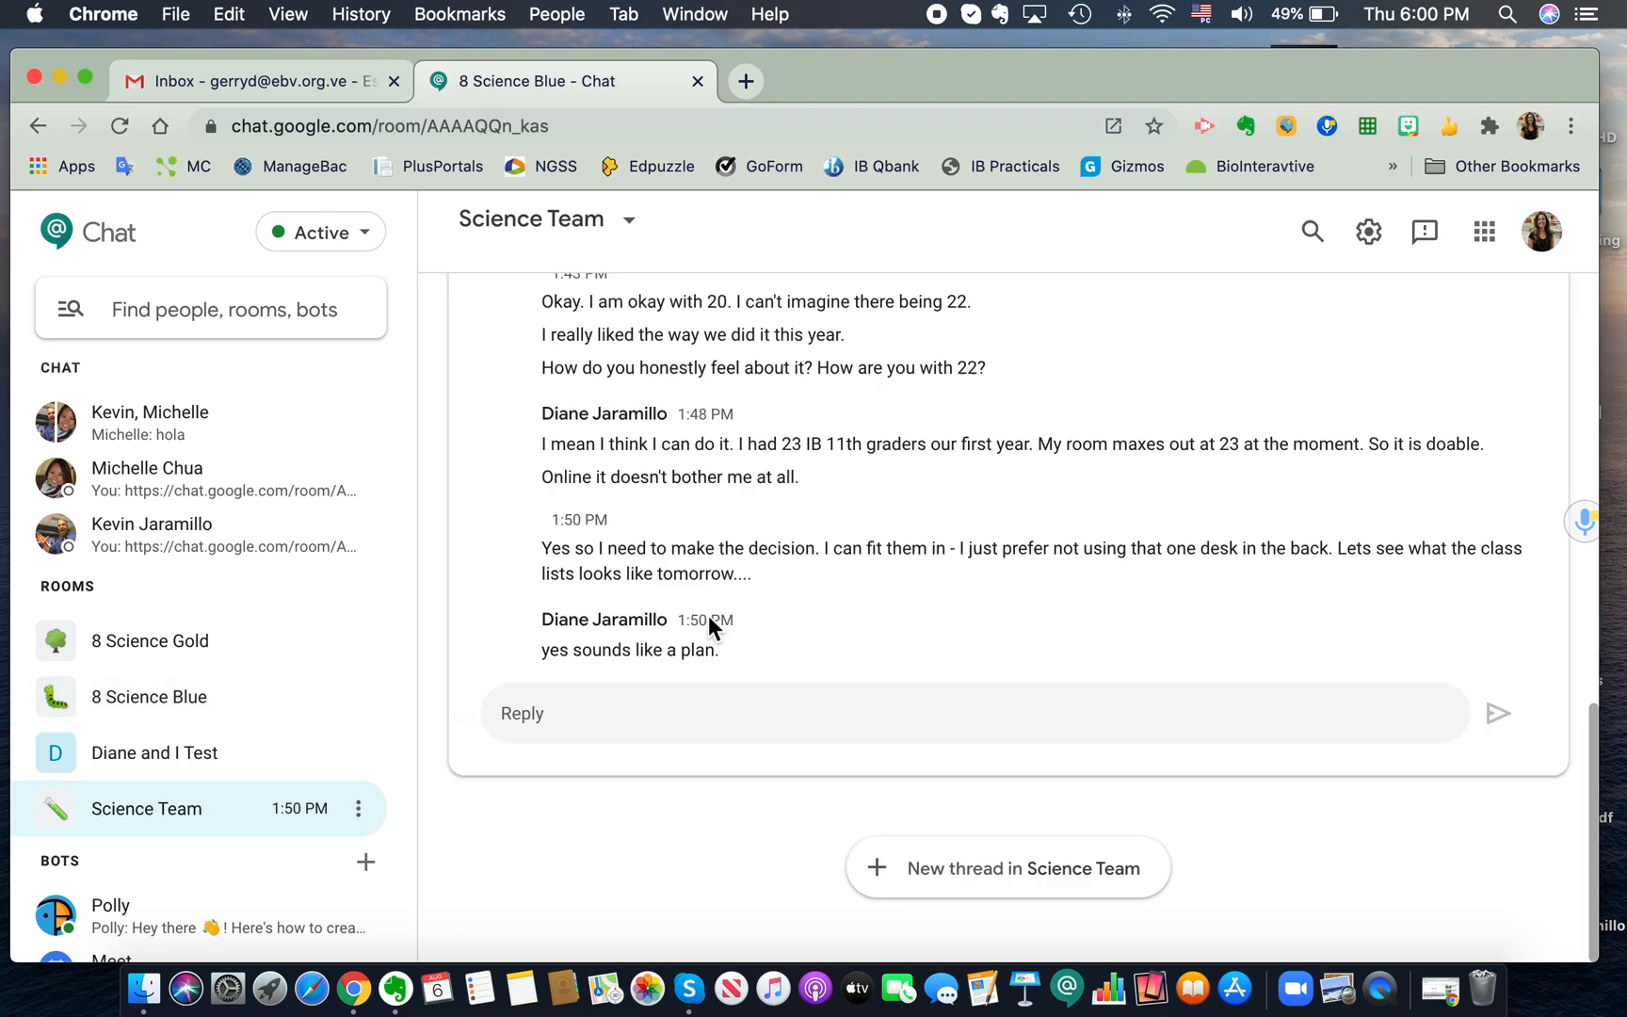
{"action": "scroll", "coordinate": [704, 627], "scroll_direction": "up", "scroll_amount": 15}
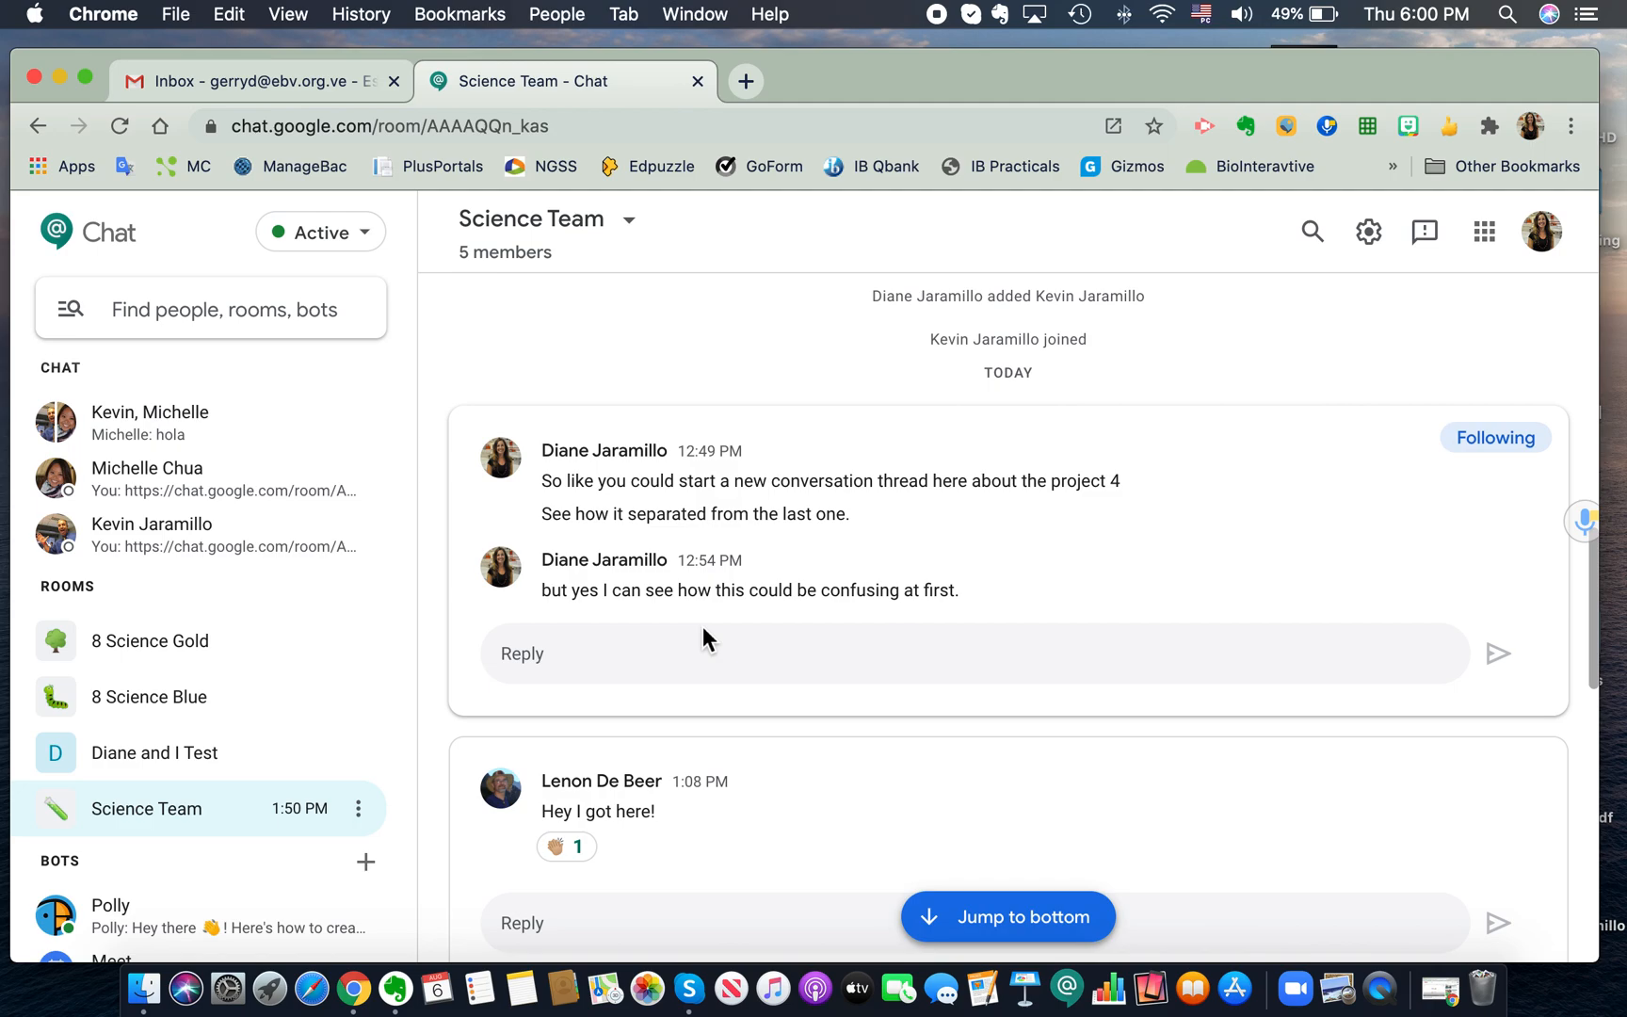
{"action": "scroll", "coordinate": [704, 637], "scroll_direction": "down", "scroll_amount": 5}
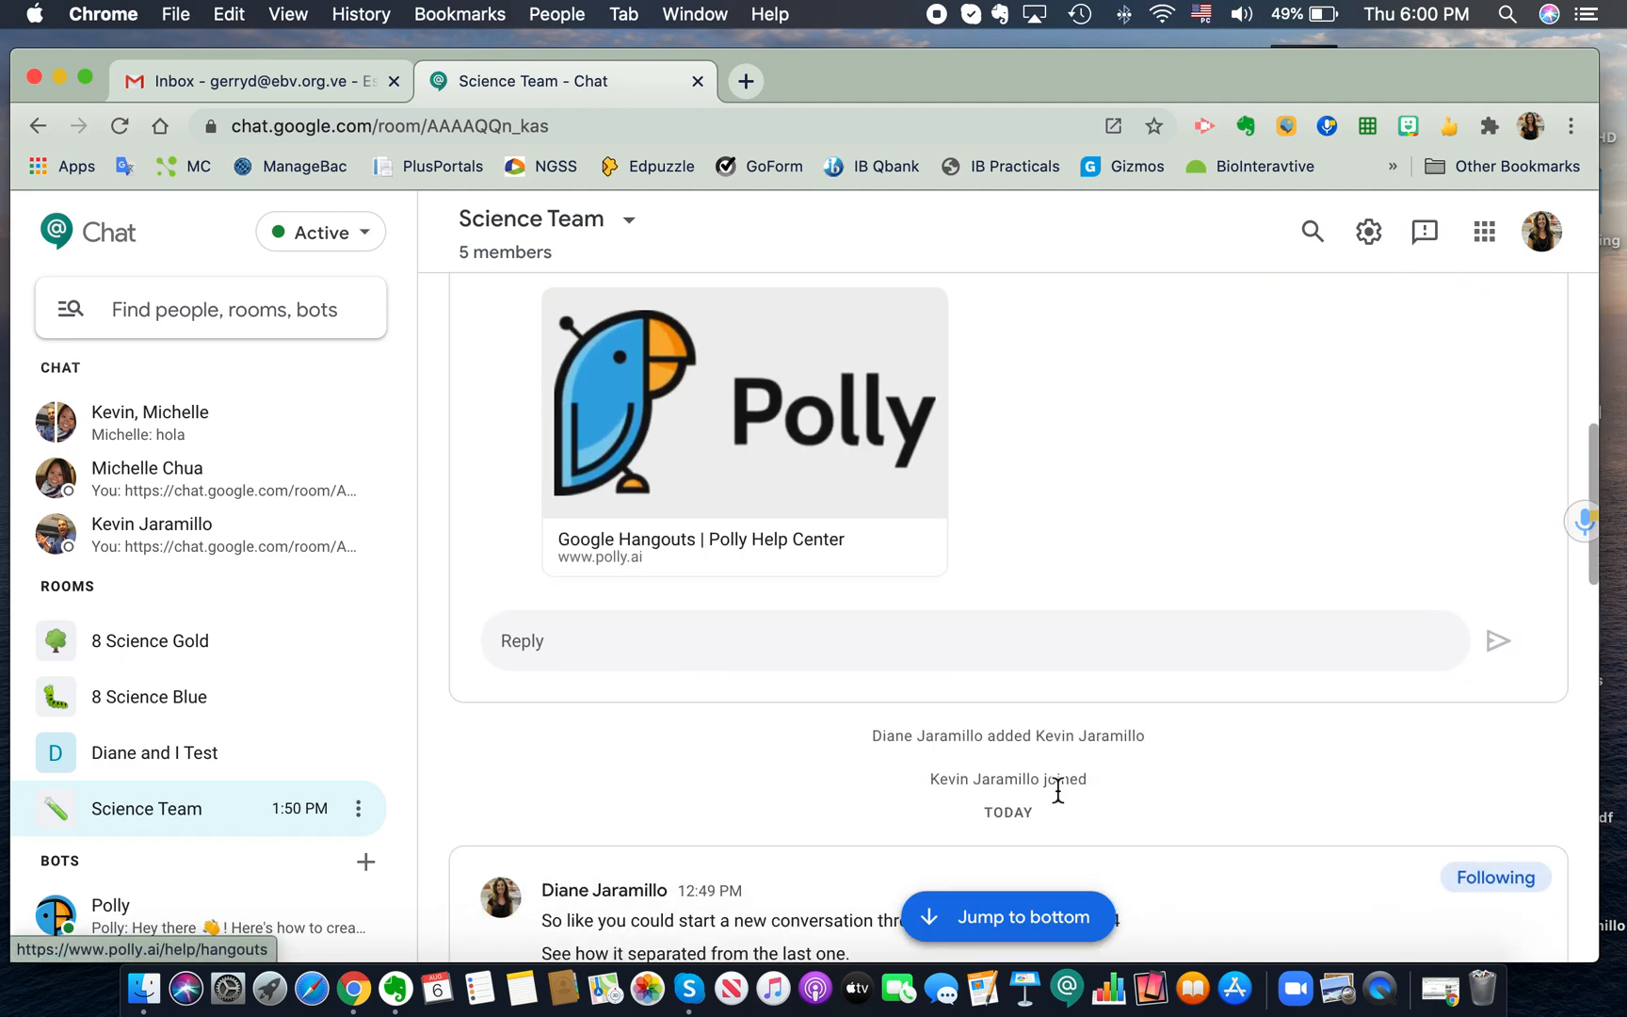
{"action": "scroll", "coordinate": [1056, 781], "scroll_direction": "down", "scroll_amount": 5}
{"action": "scroll", "coordinate": [919, 670], "scroll_direction": "down", "scroll_amount": 4}
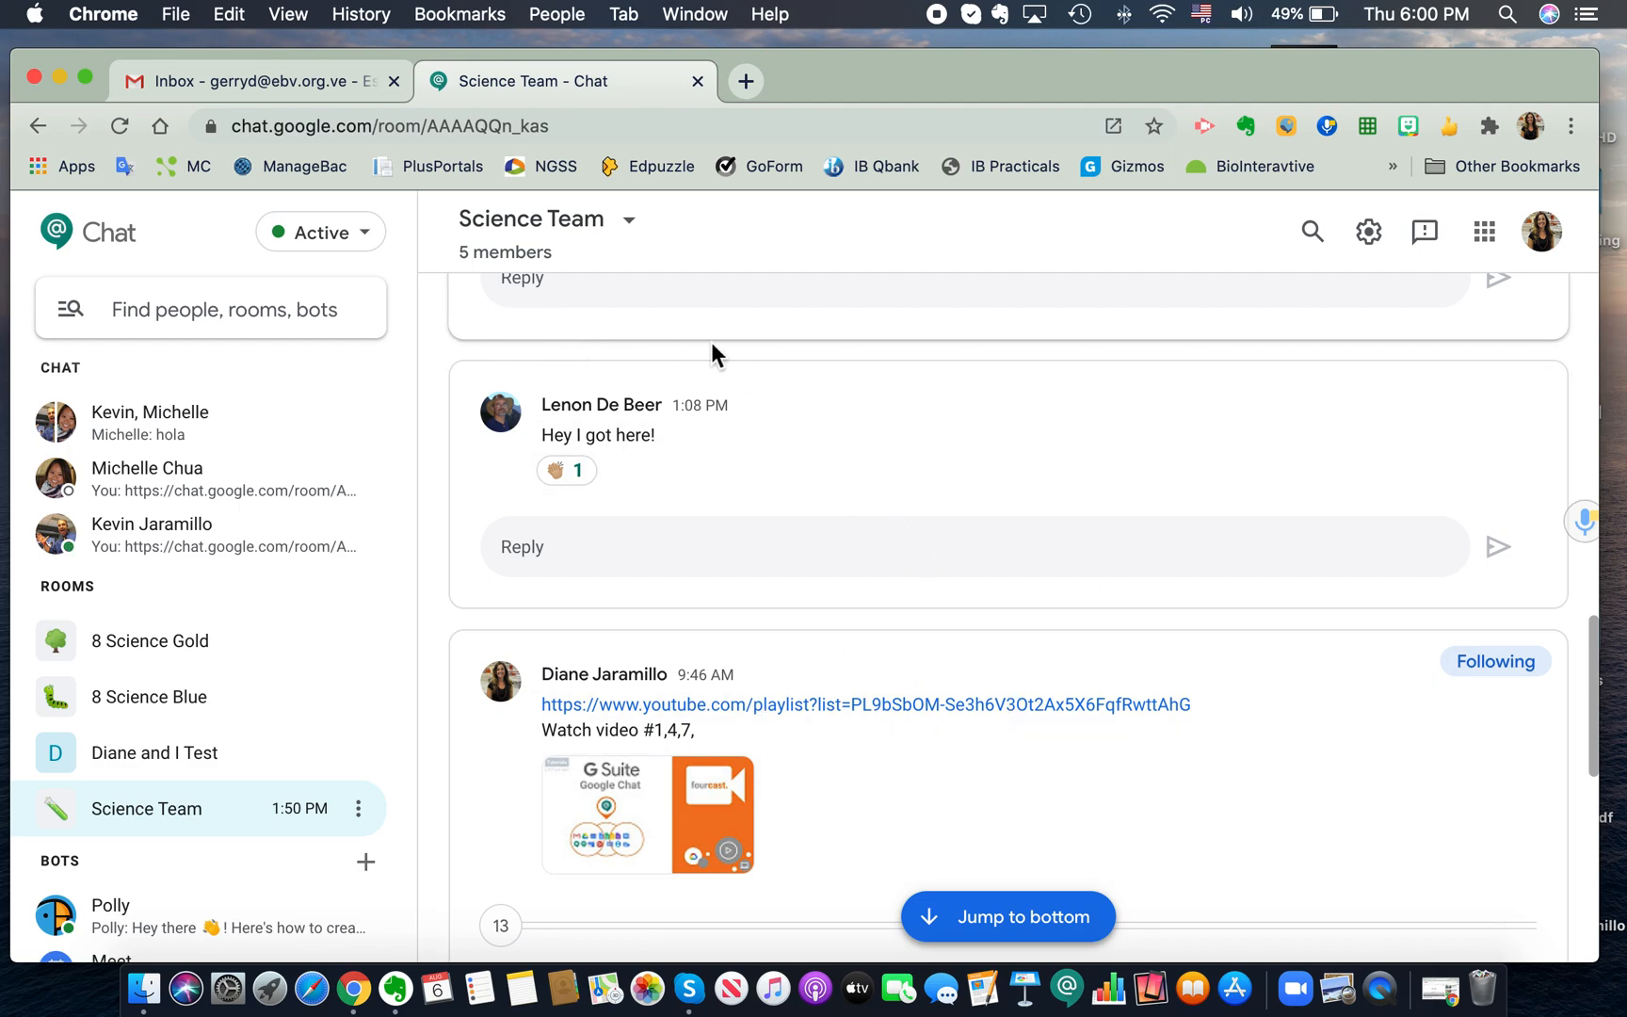
{"action": "scroll", "coordinate": [773, 625], "scroll_direction": "down", "scroll_amount": 8}
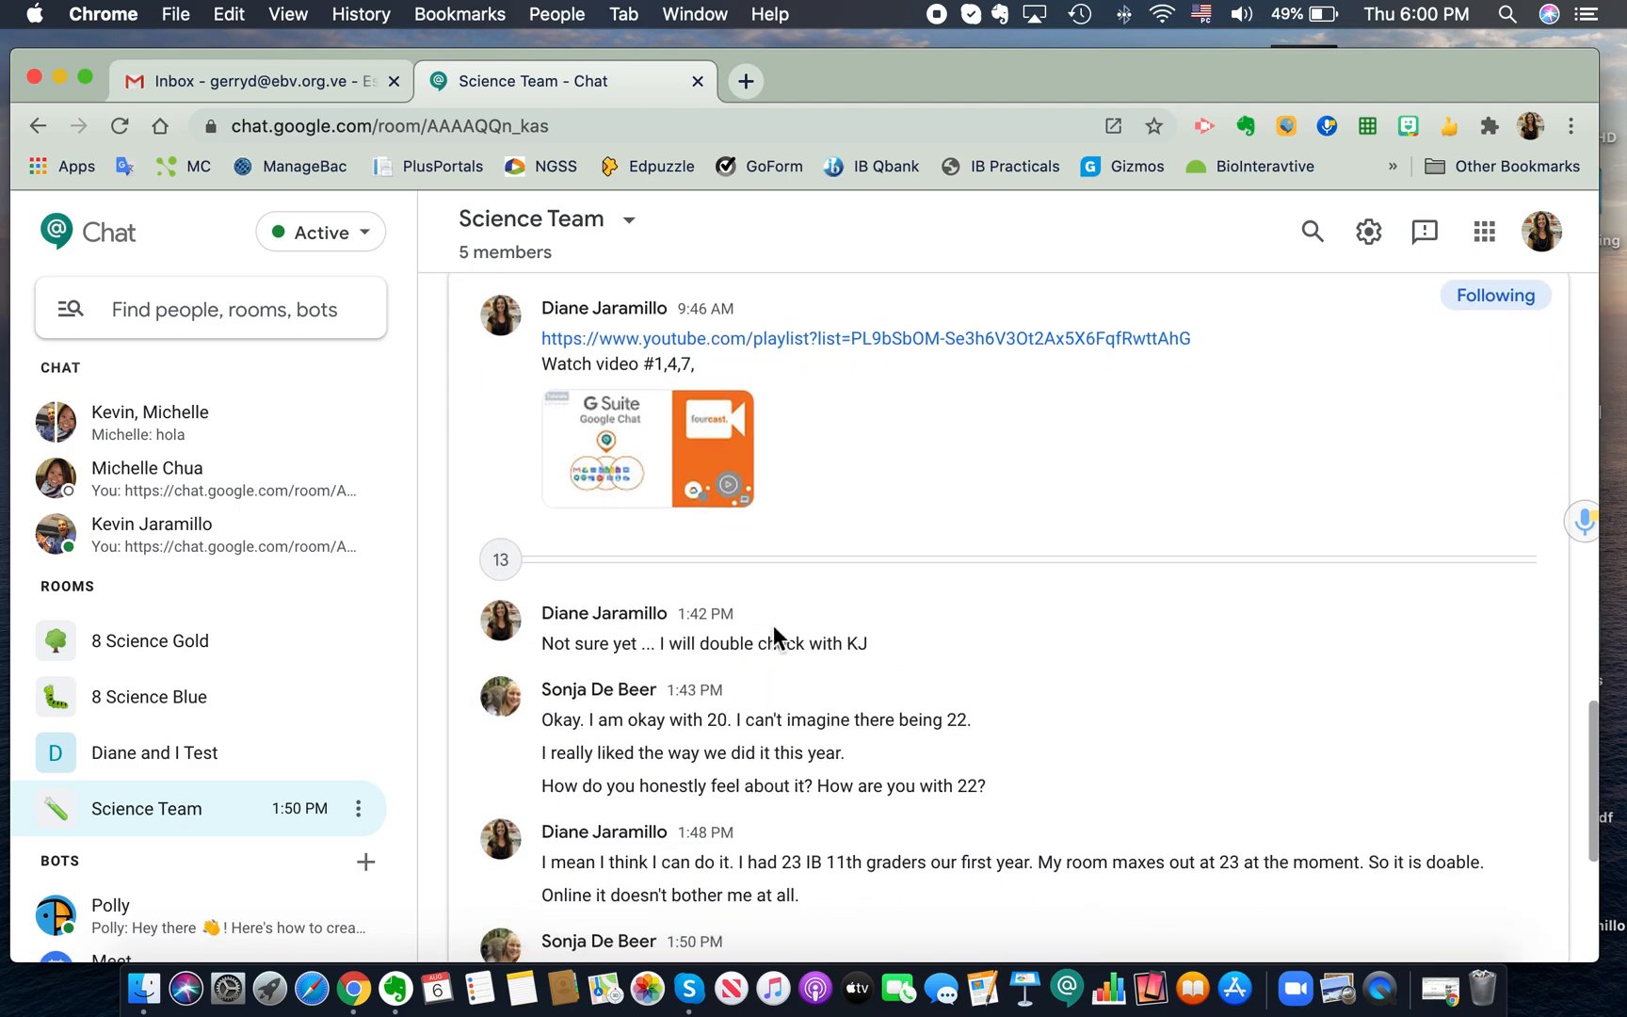
{"action": "scroll", "coordinate": [845, 701], "scroll_direction": "down", "scroll_amount": 3}
{"action": "scroll", "coordinate": [847, 697], "scroll_direction": "down", "scroll_amount": 6}
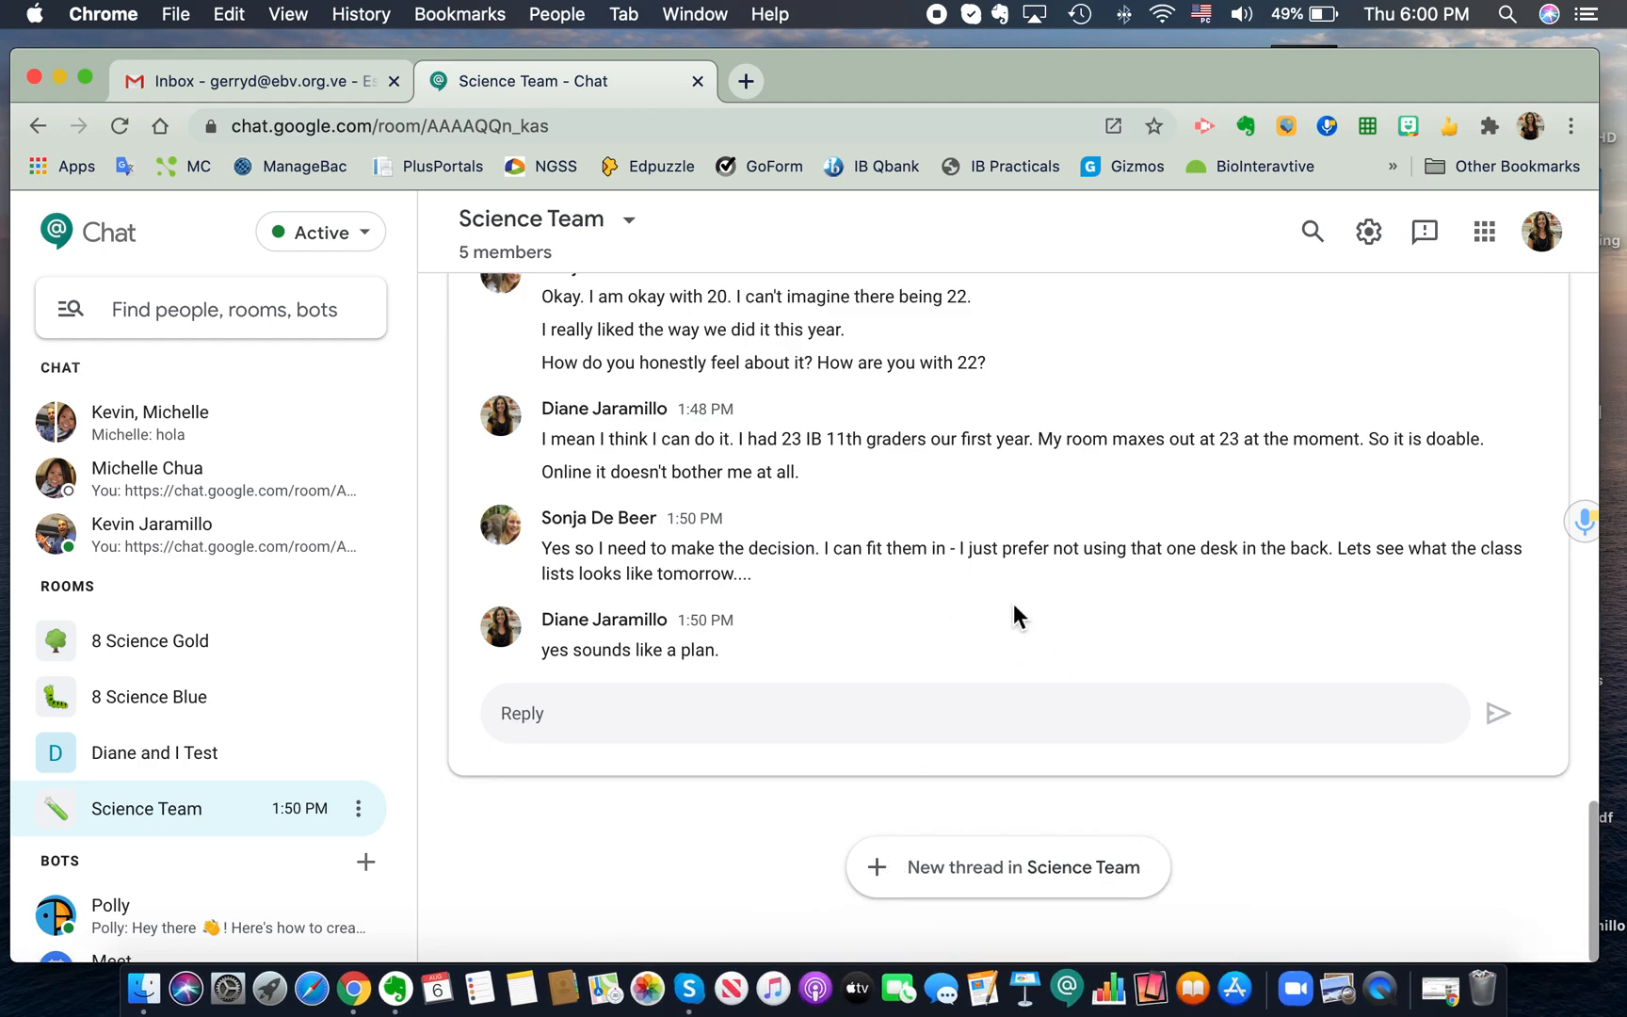
Begin a new thread in the 8 Science Blue room and attach a Google Meet video meeting.
{"action": "left_click", "coordinate": [150, 708]}
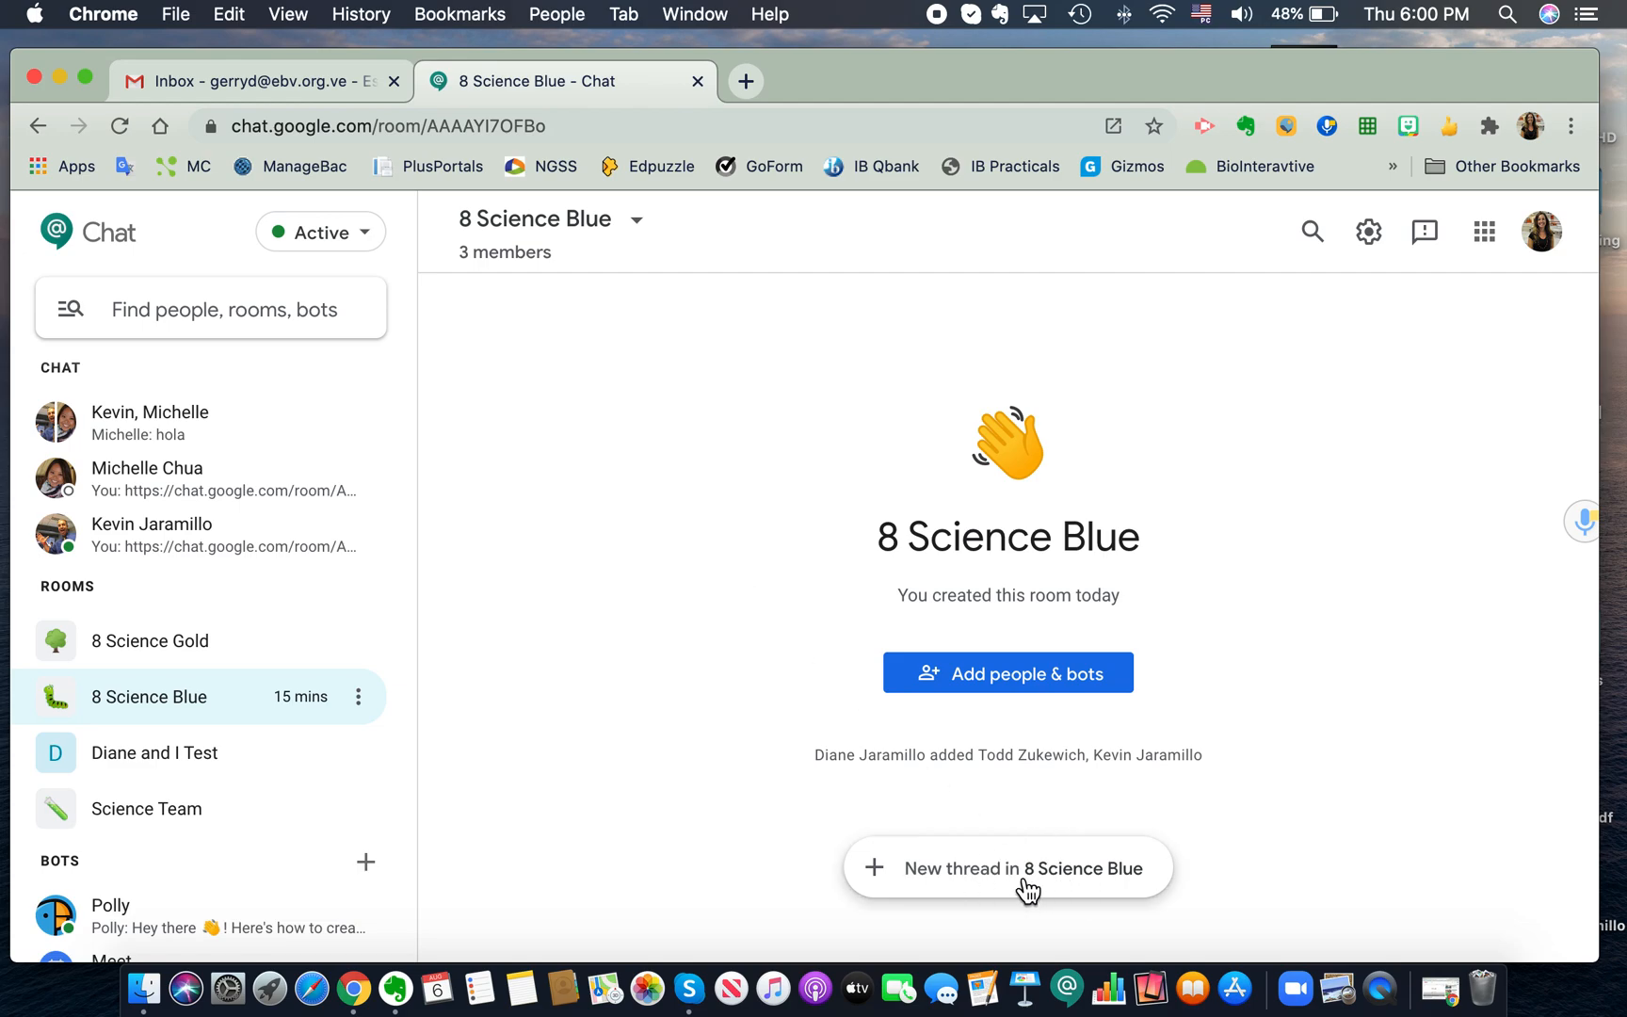
{"action": "left_click", "coordinate": [951, 868]}
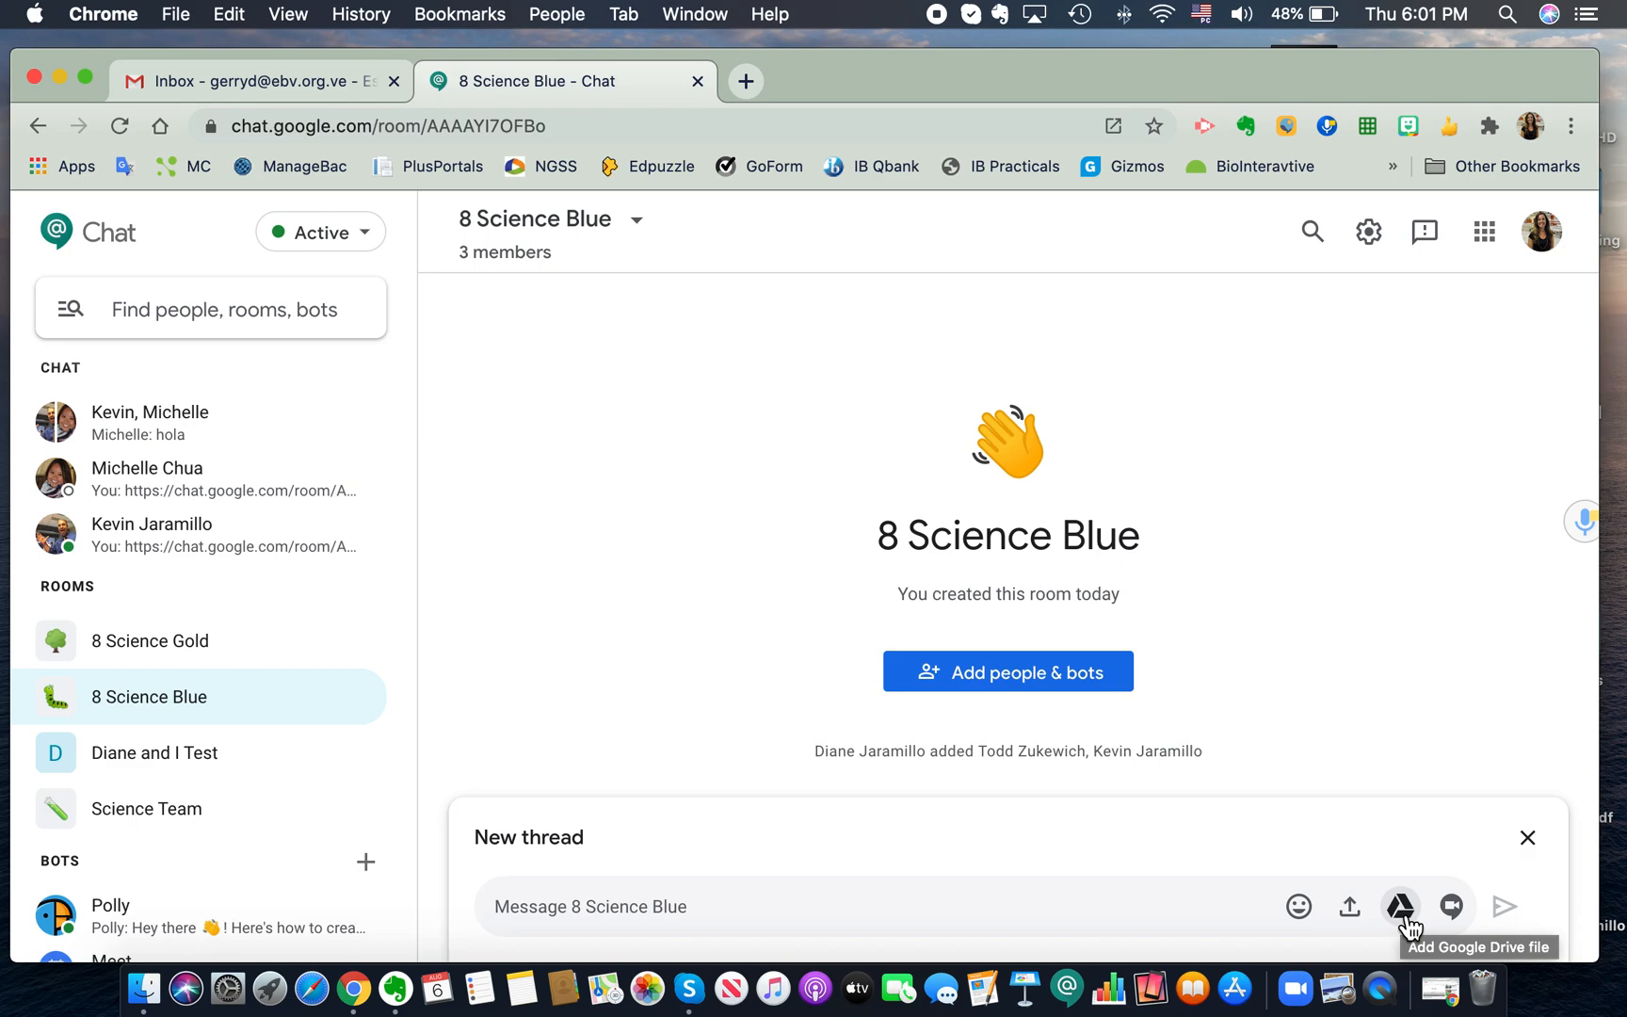
{"action": "left_click", "coordinate": [1464, 913]}
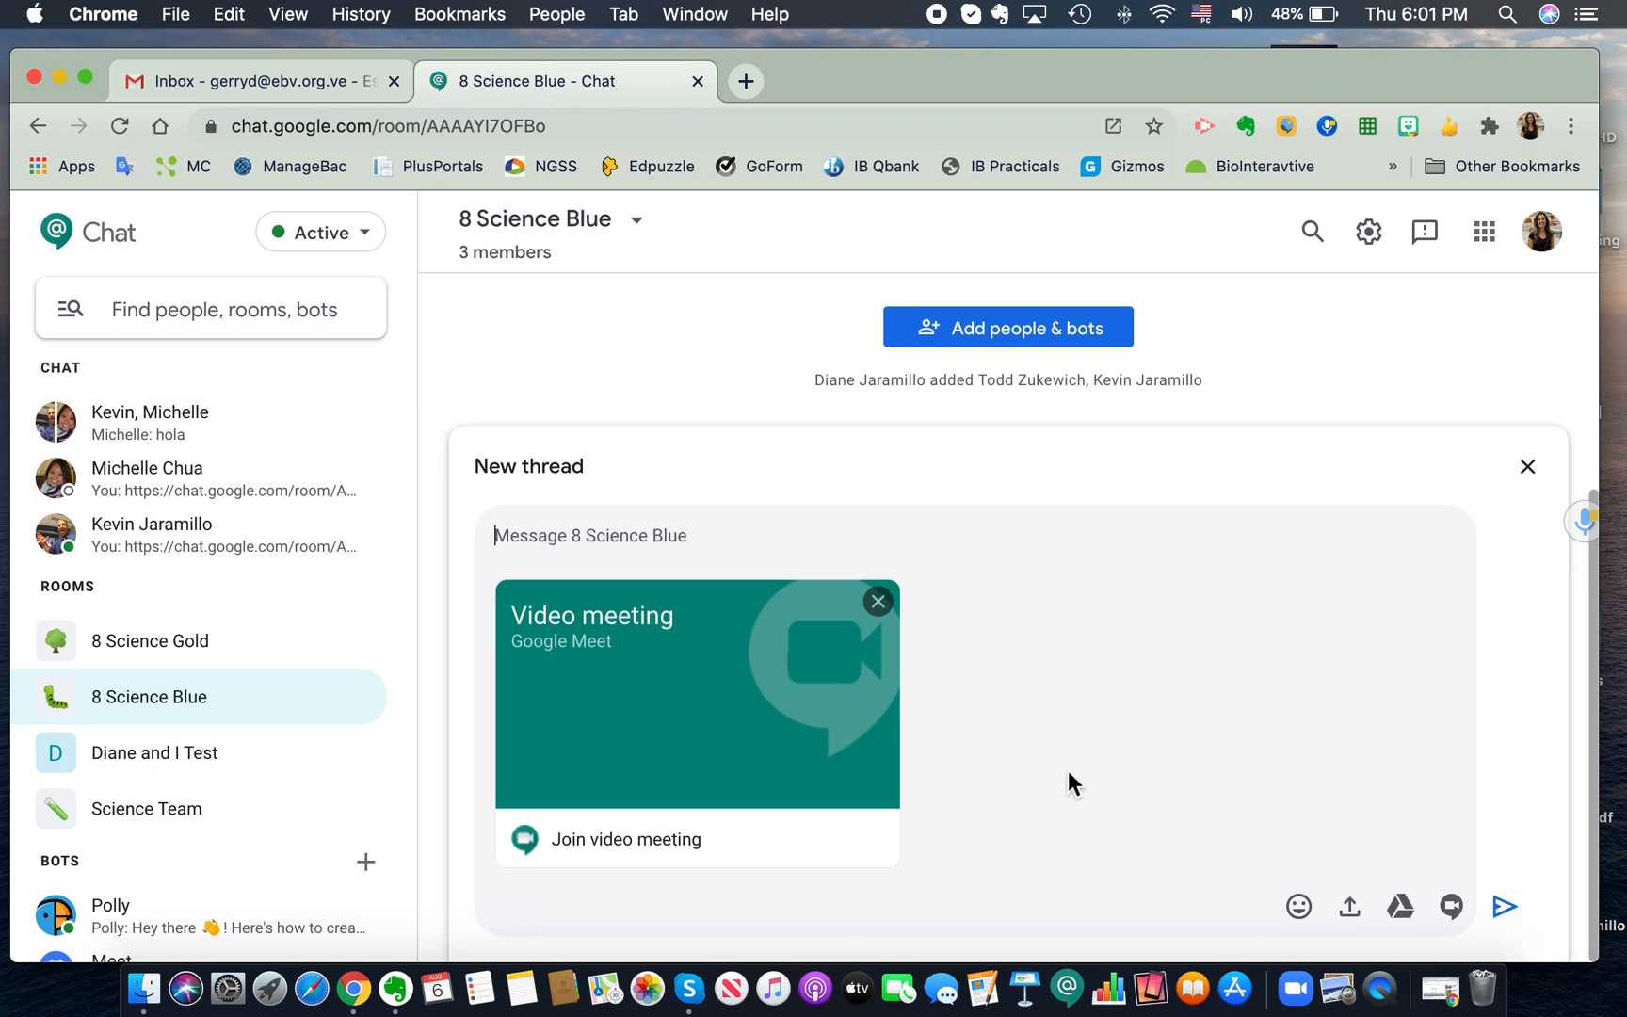
Discard the unsent thread in 8 Science Blue and check the options available for the 8 Science Gold room.
{"action": "left_click", "coordinate": [1527, 468]}
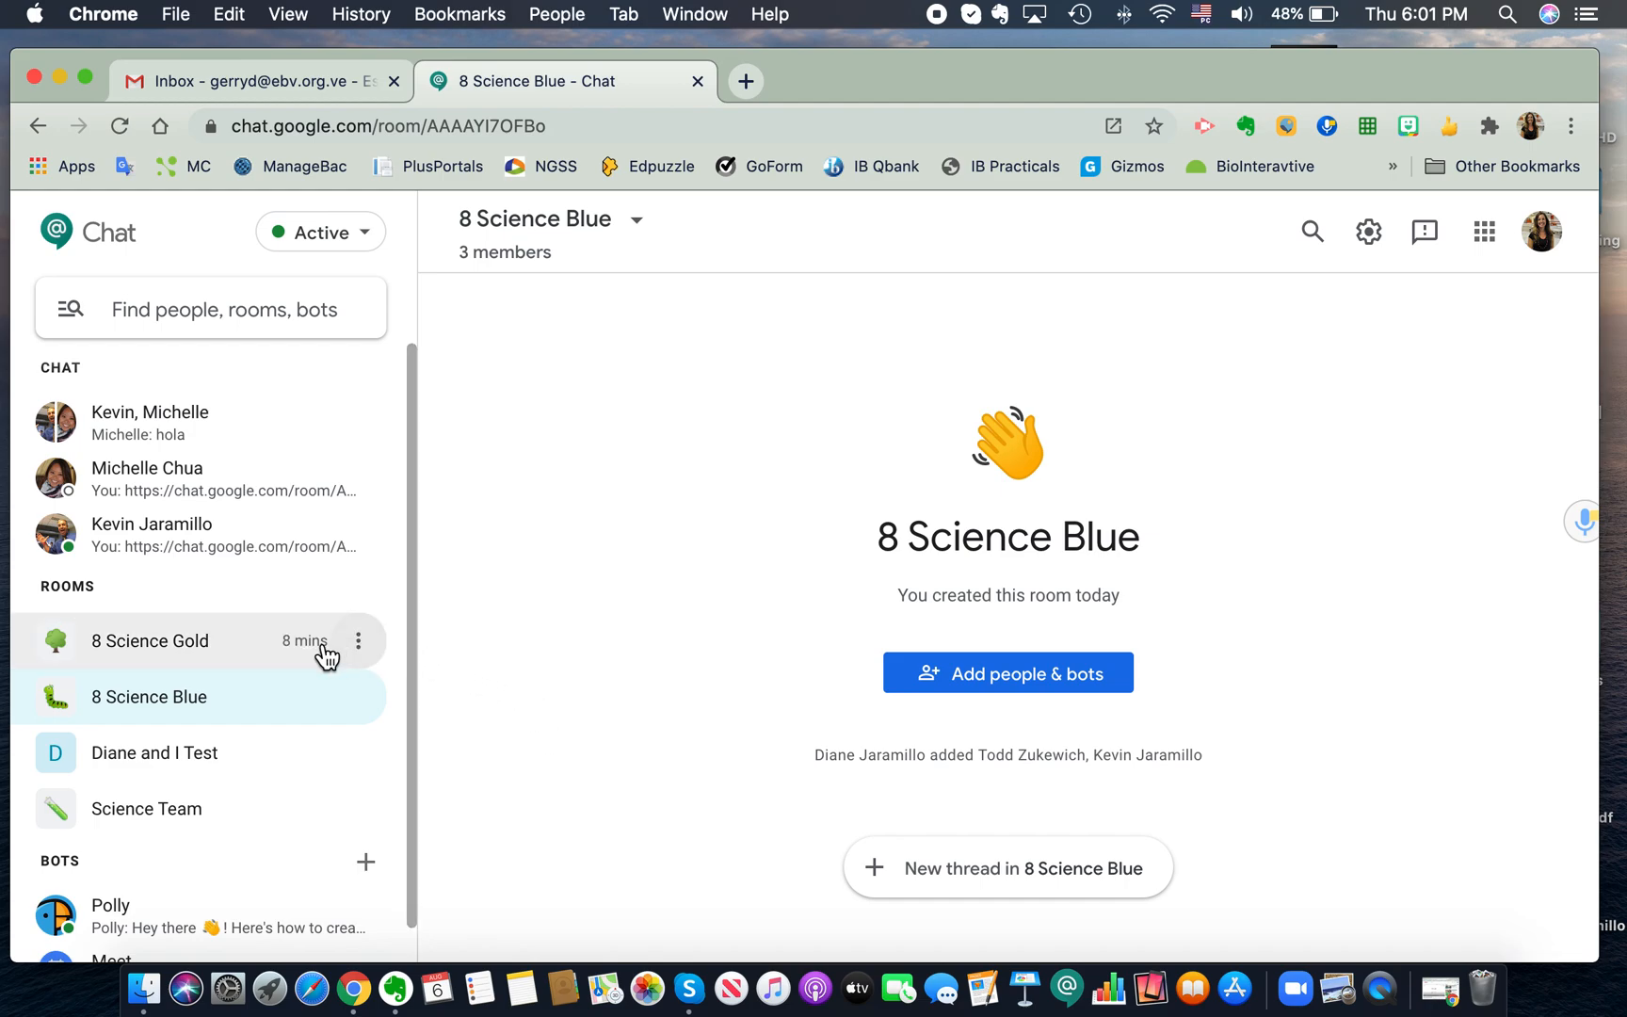
{"action": "left_click", "coordinate": [359, 644]}
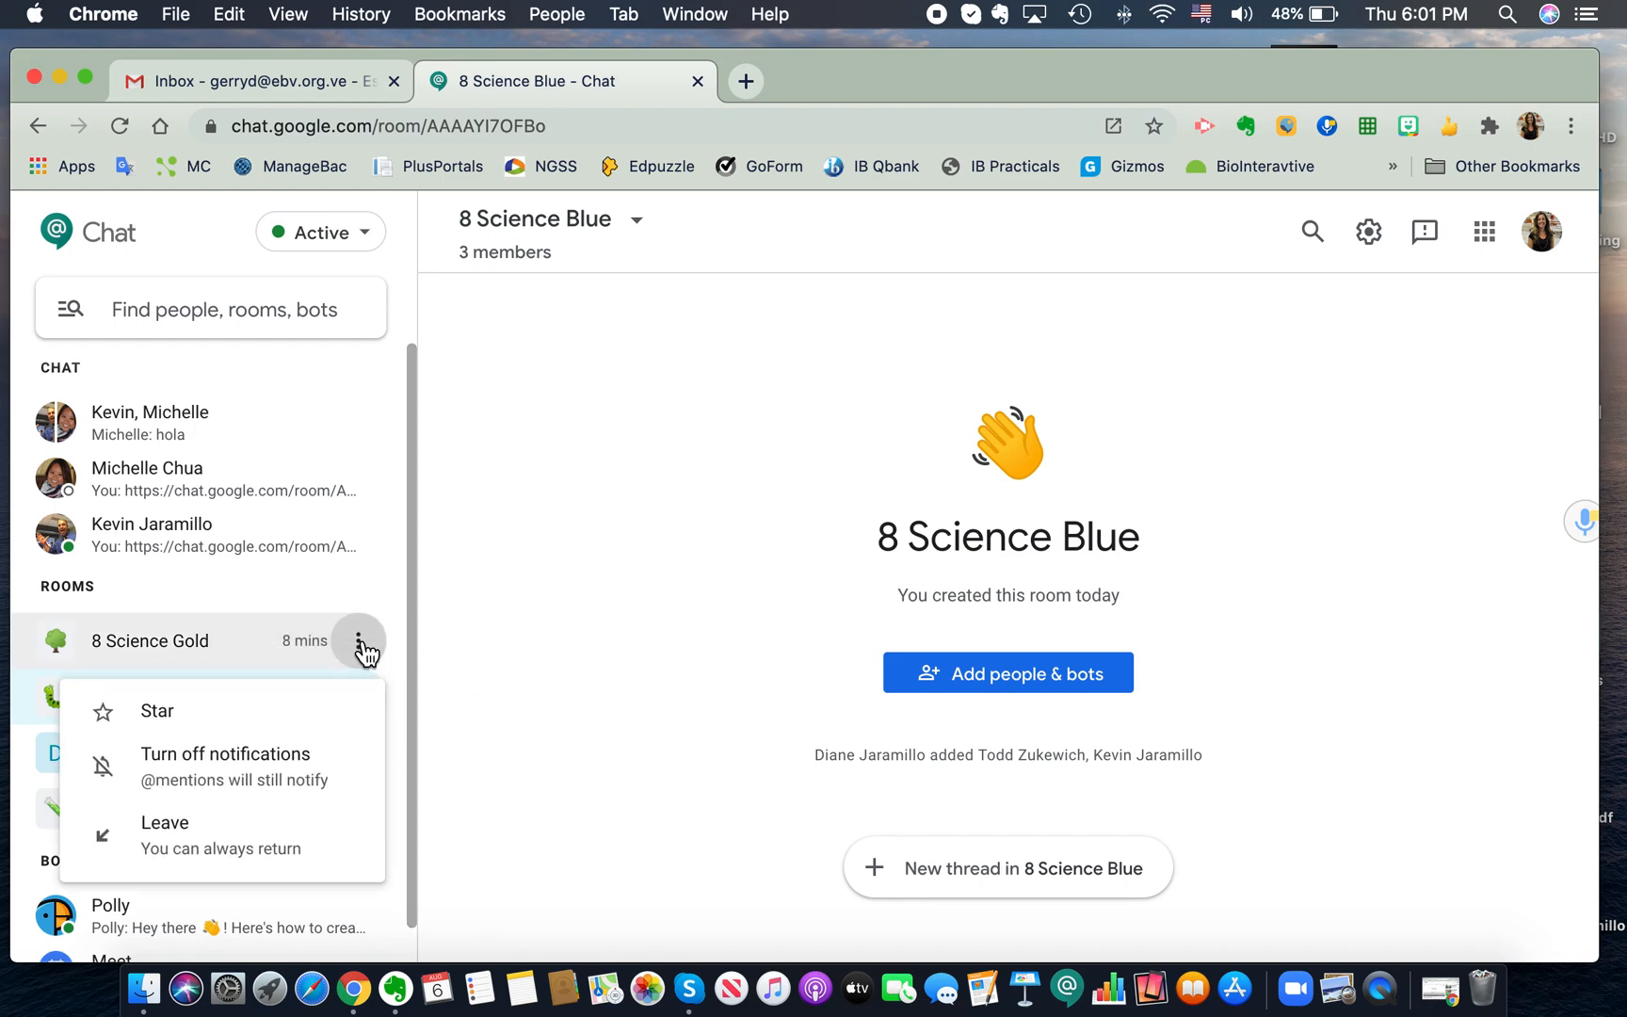
{"action": "left_click", "coordinate": [459, 625]}
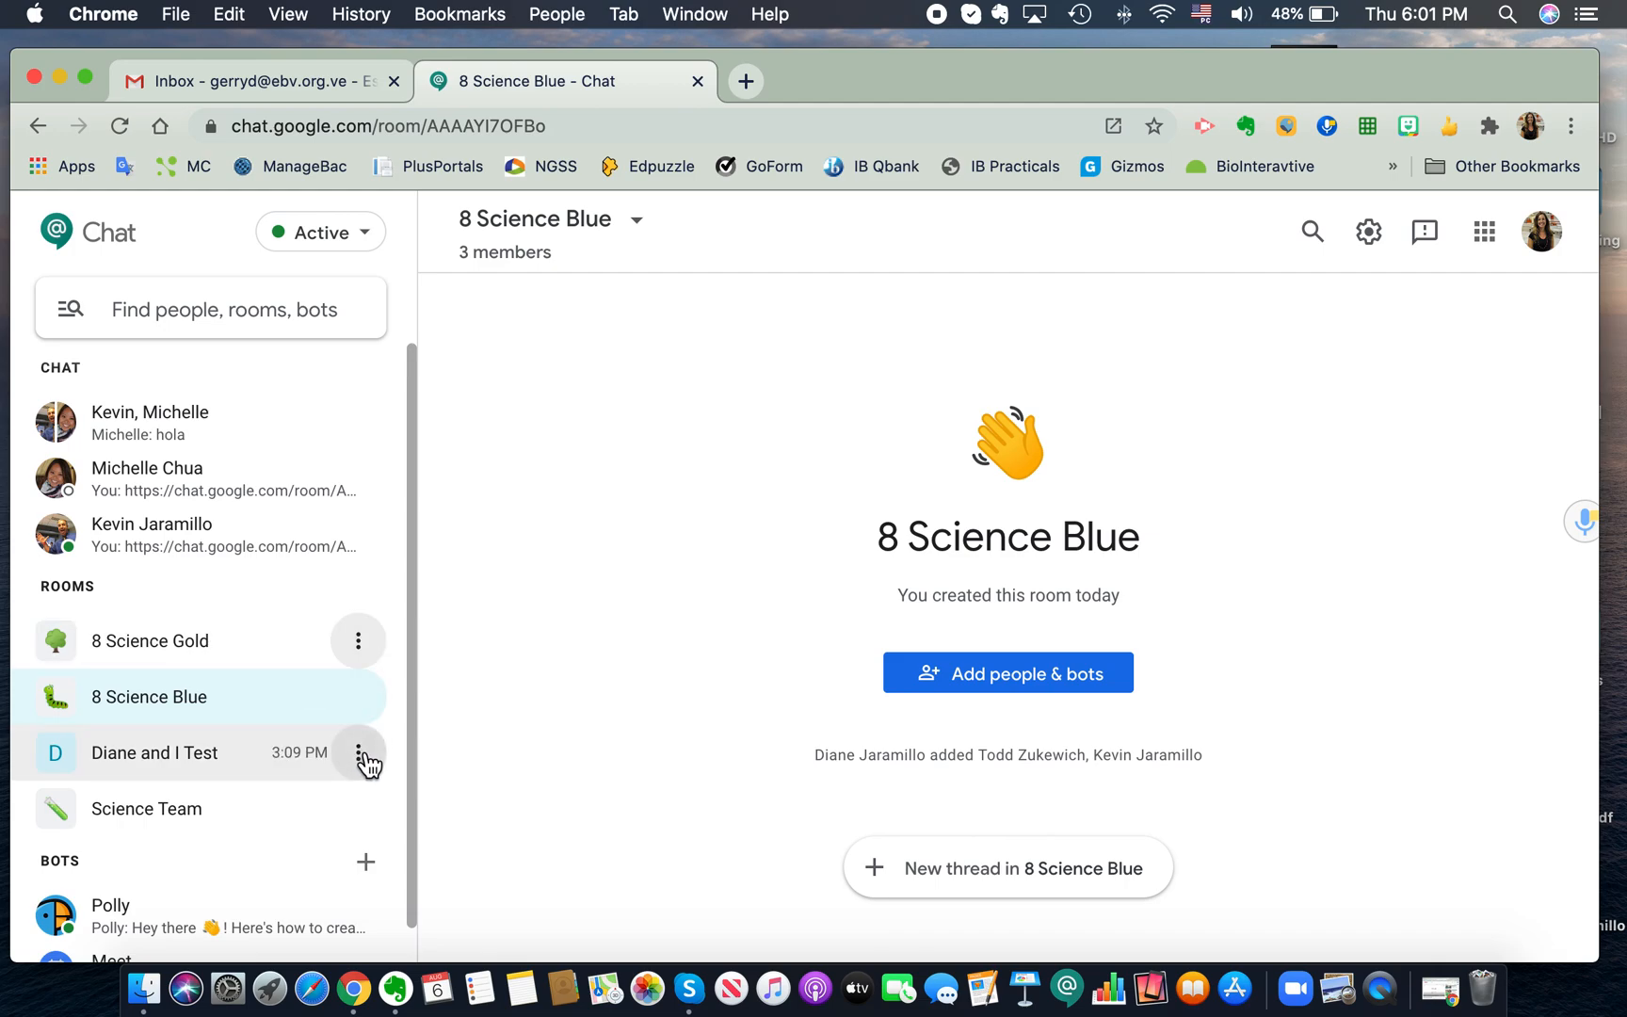
Leave the test room listed between 8 Science Blue and Science Team, confirming the departure.
{"action": "left_click", "coordinate": [360, 754]}
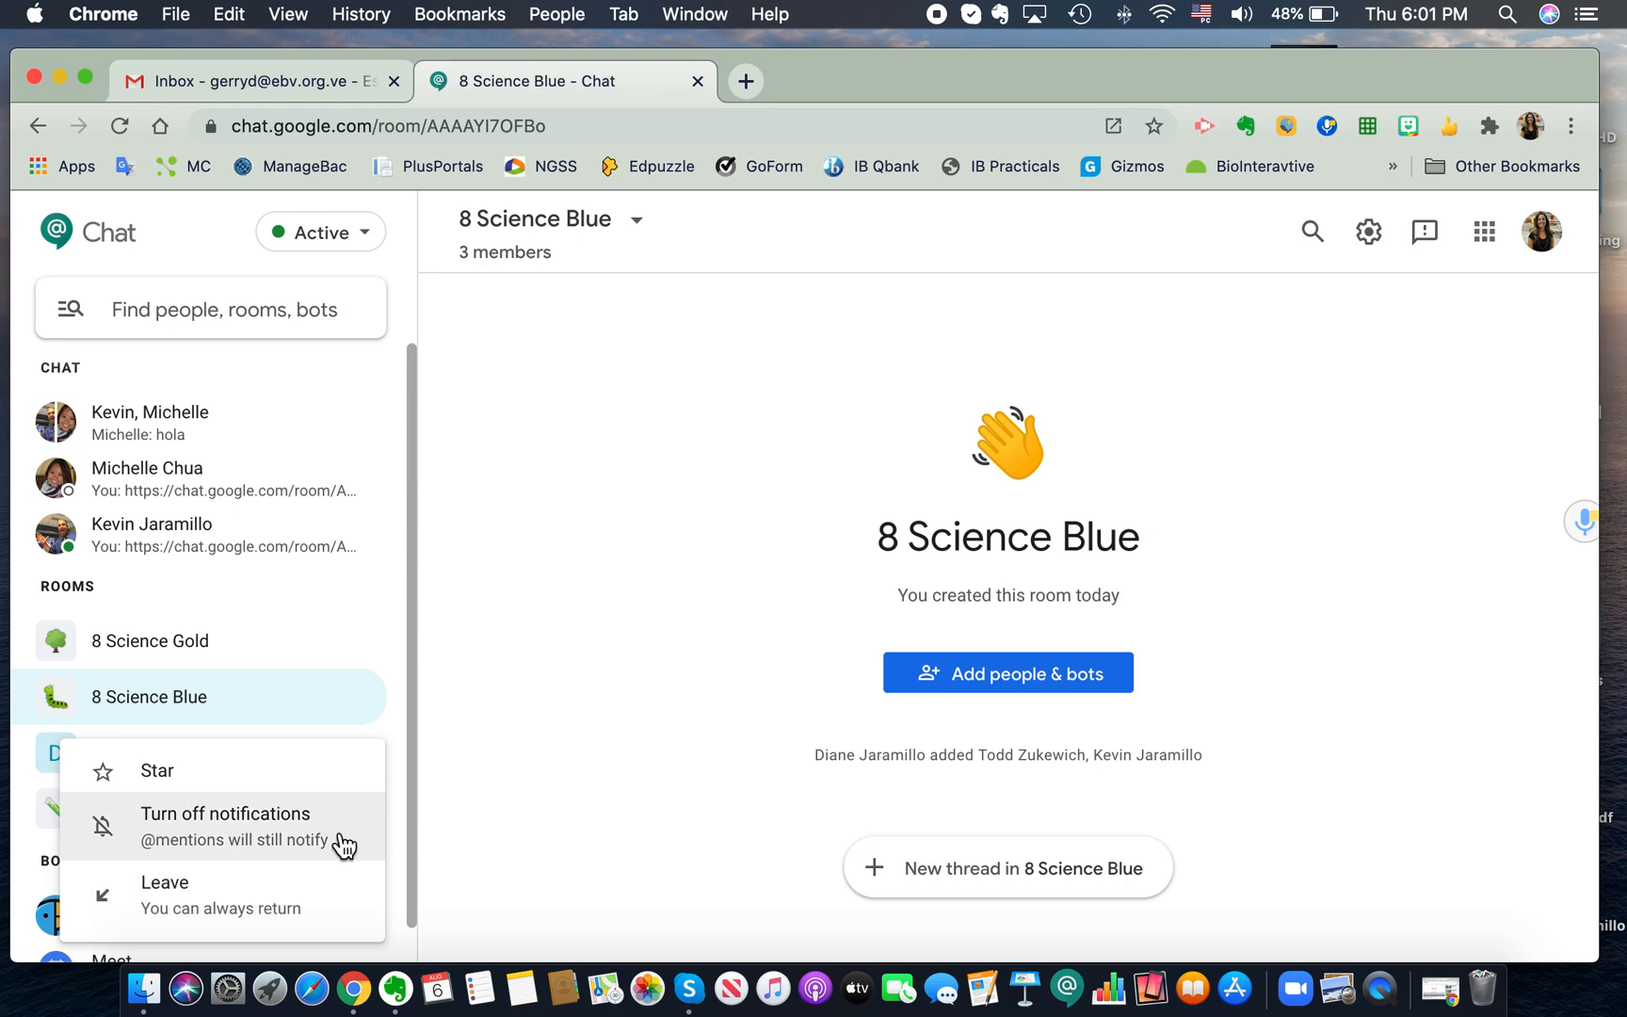
{"action": "left_click", "coordinate": [337, 901]}
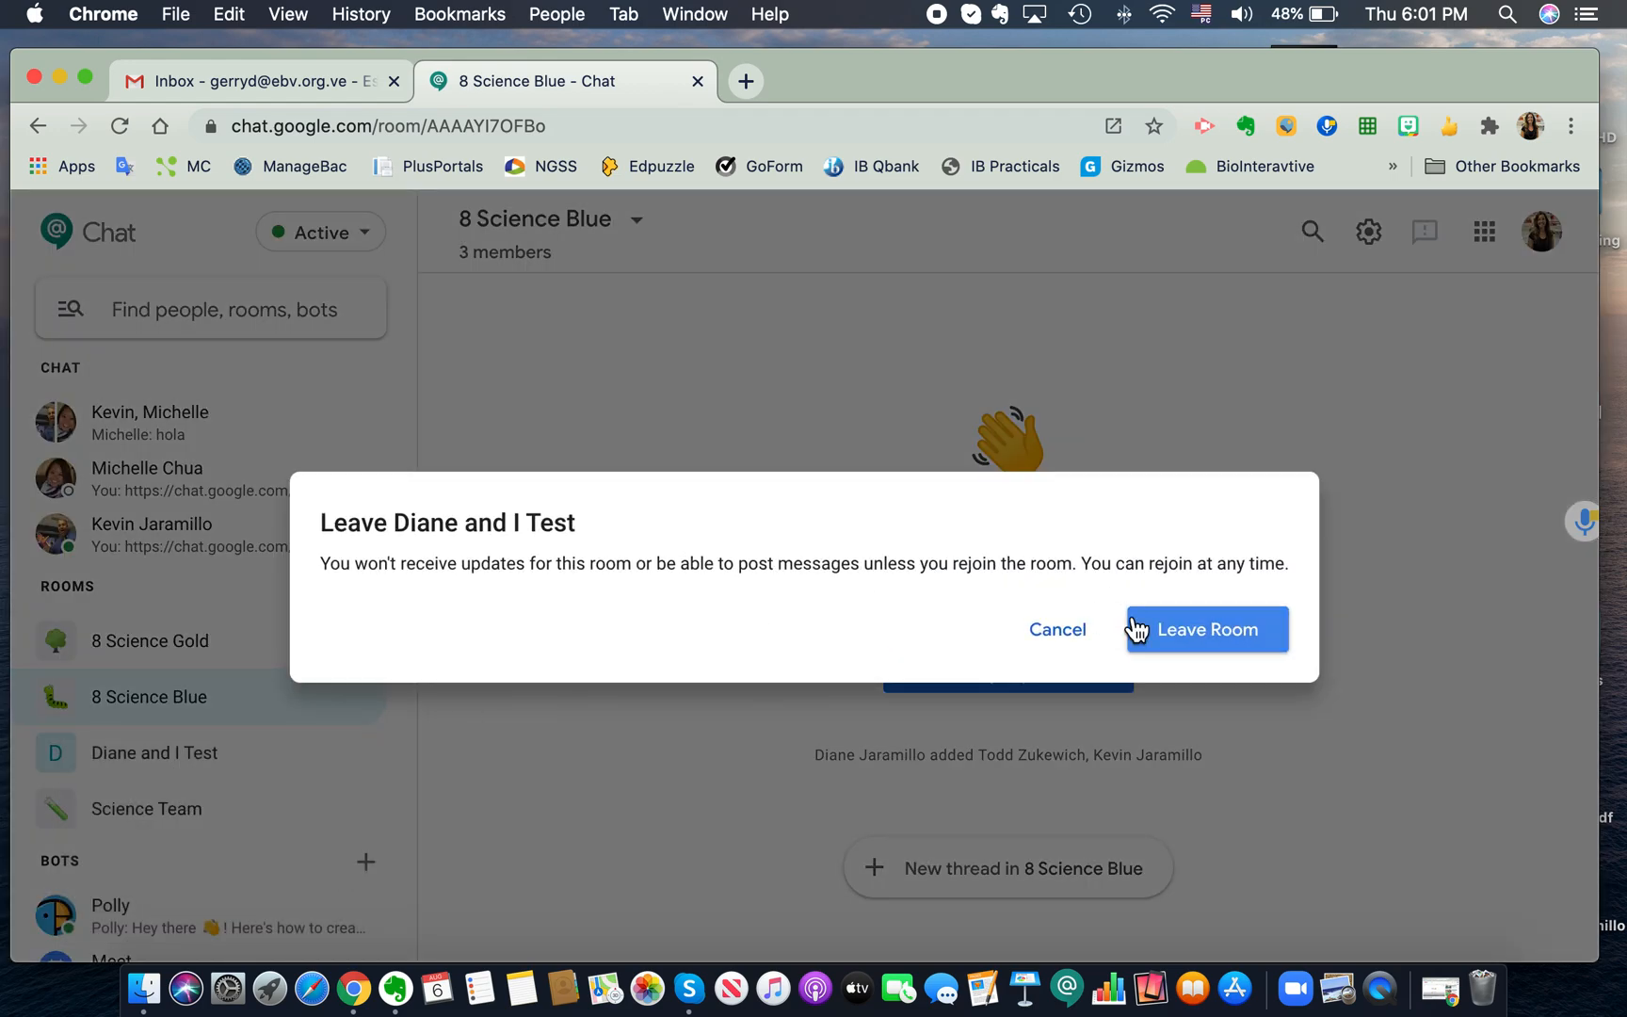
{"action": "left_click", "coordinate": [1172, 646]}
Browse the available rooms, rejoin the test room that was just left, and return to the Chat view.
{"action": "left_click", "coordinate": [243, 317]}
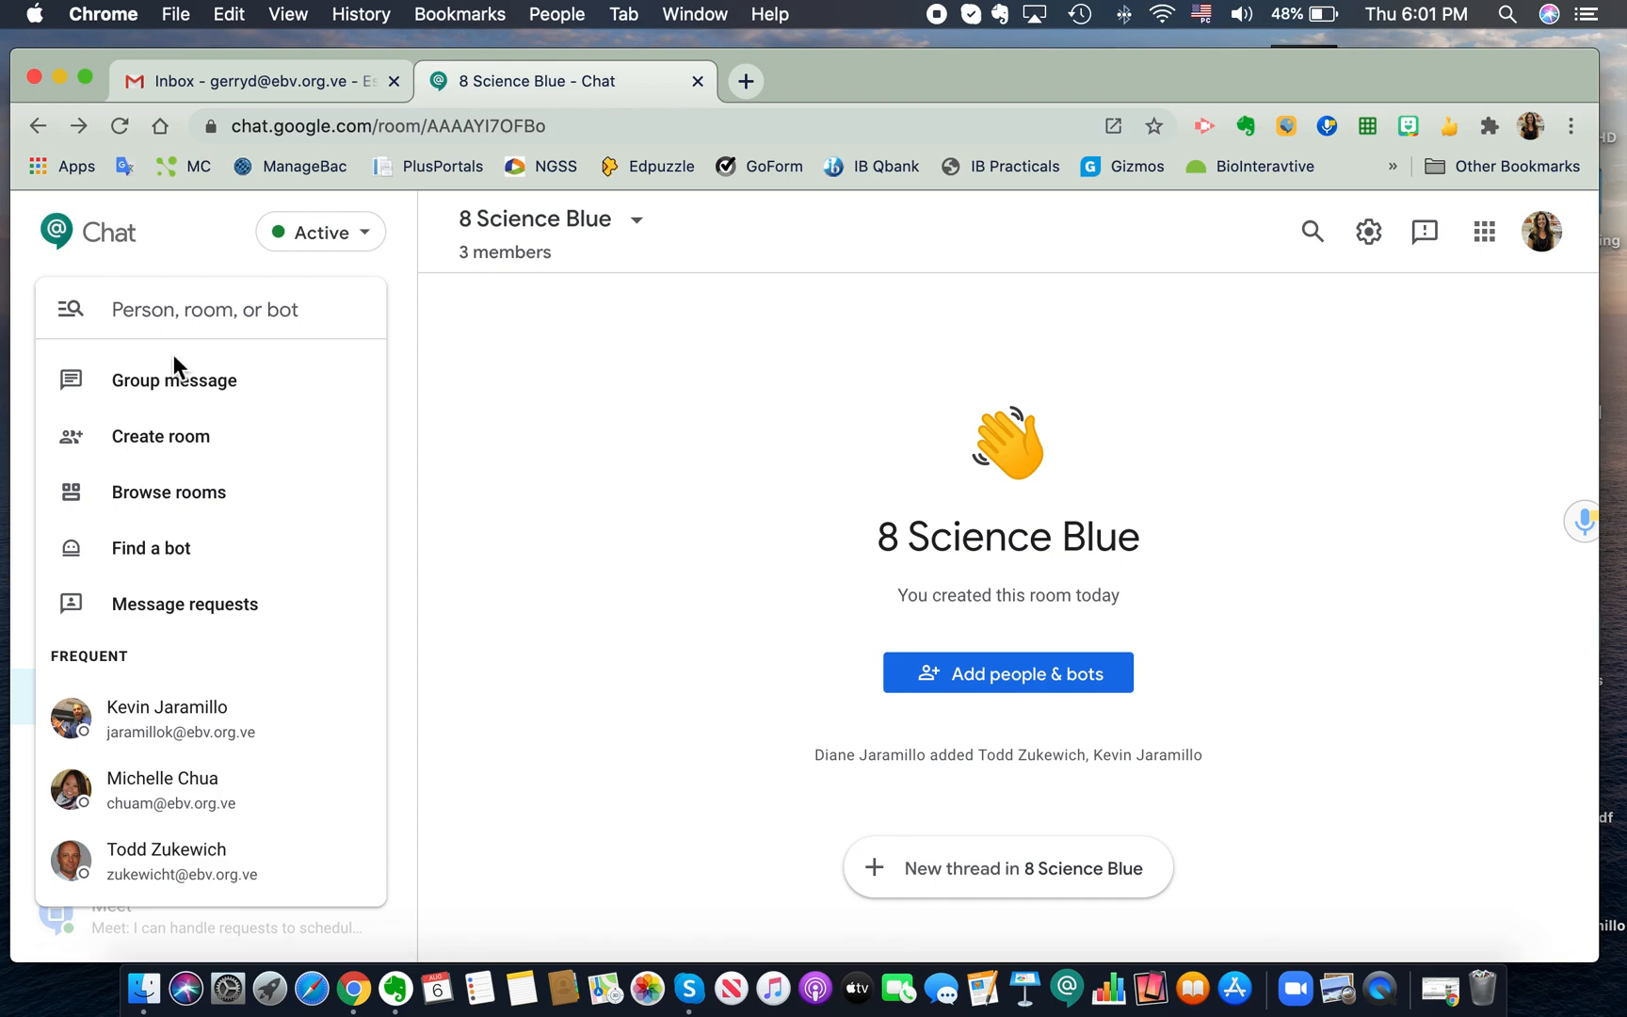
{"action": "left_click", "coordinate": [224, 494]}
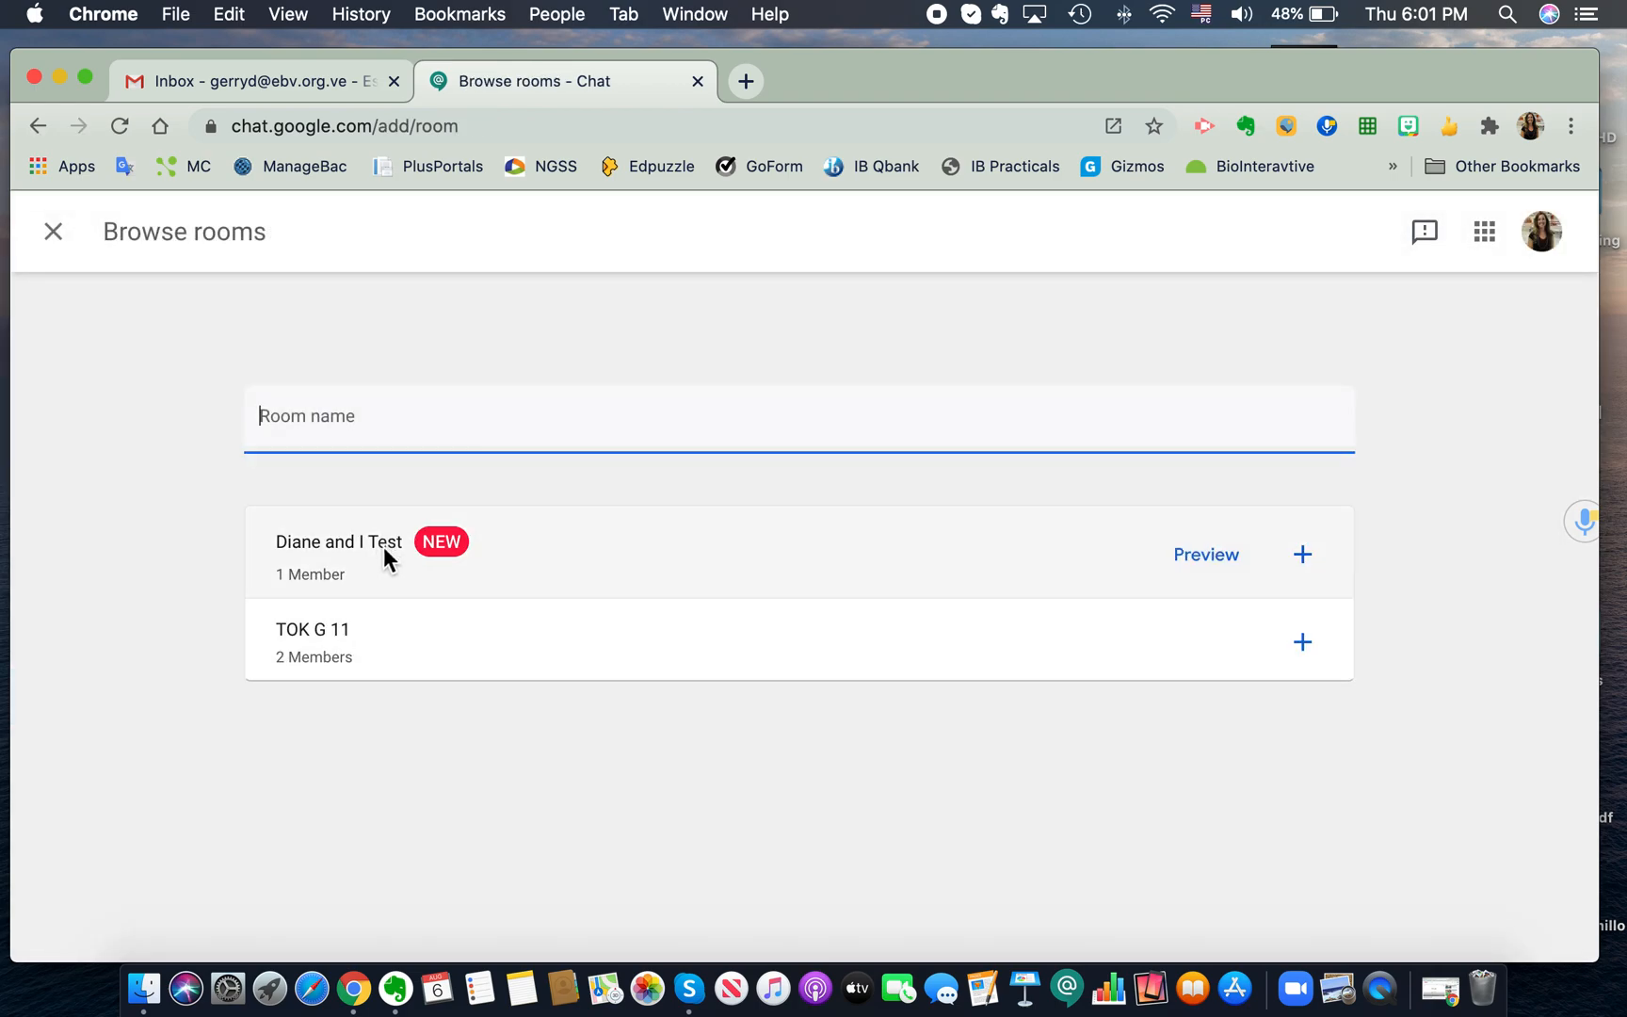
{"action": "mouse_move", "coordinate": [584, 554]}
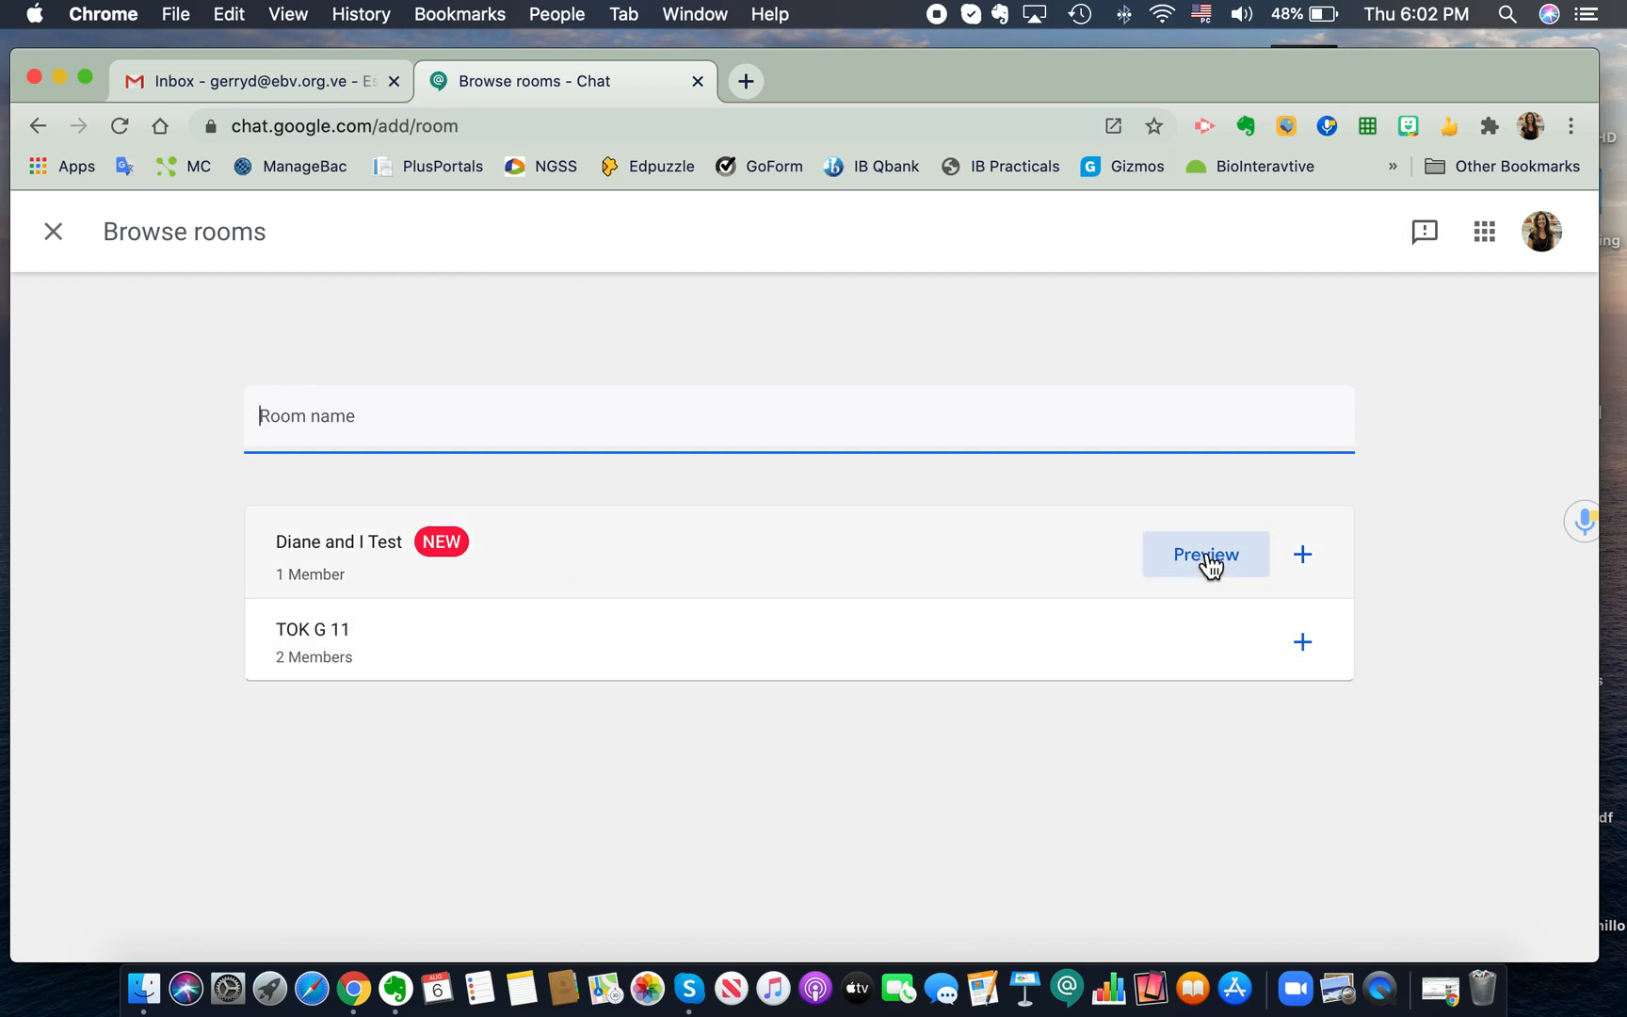
{"action": "left_click", "coordinate": [1304, 557]}
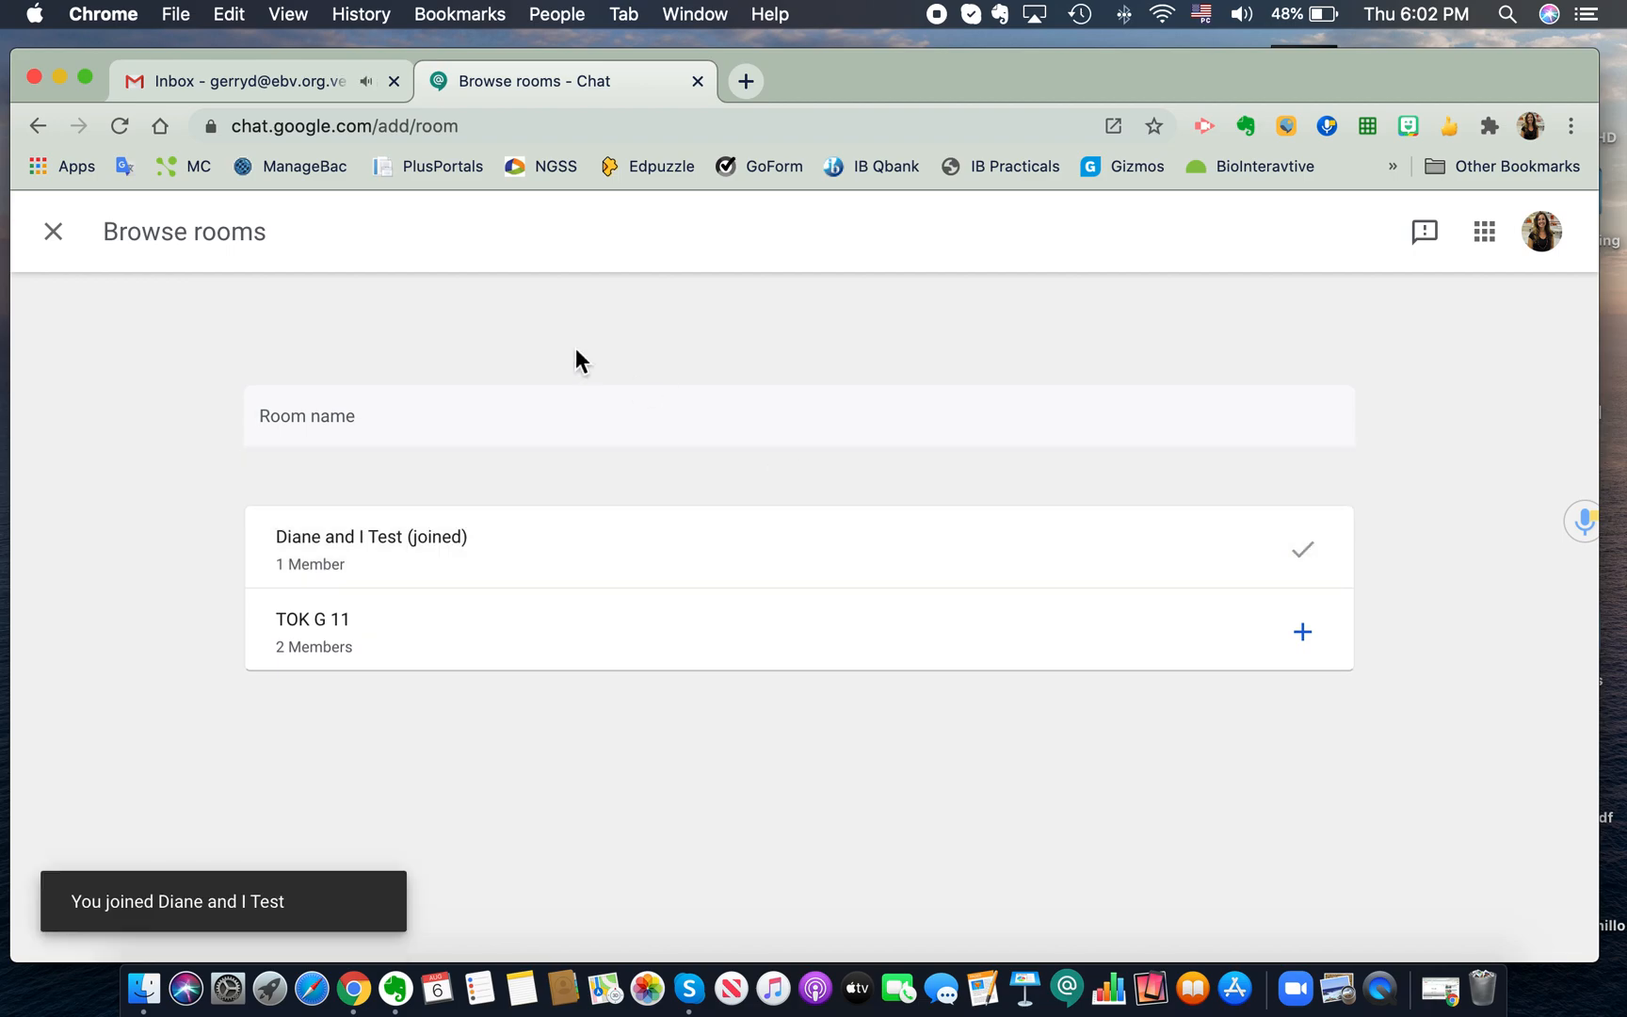
{"action": "left_click", "coordinate": [53, 235]}
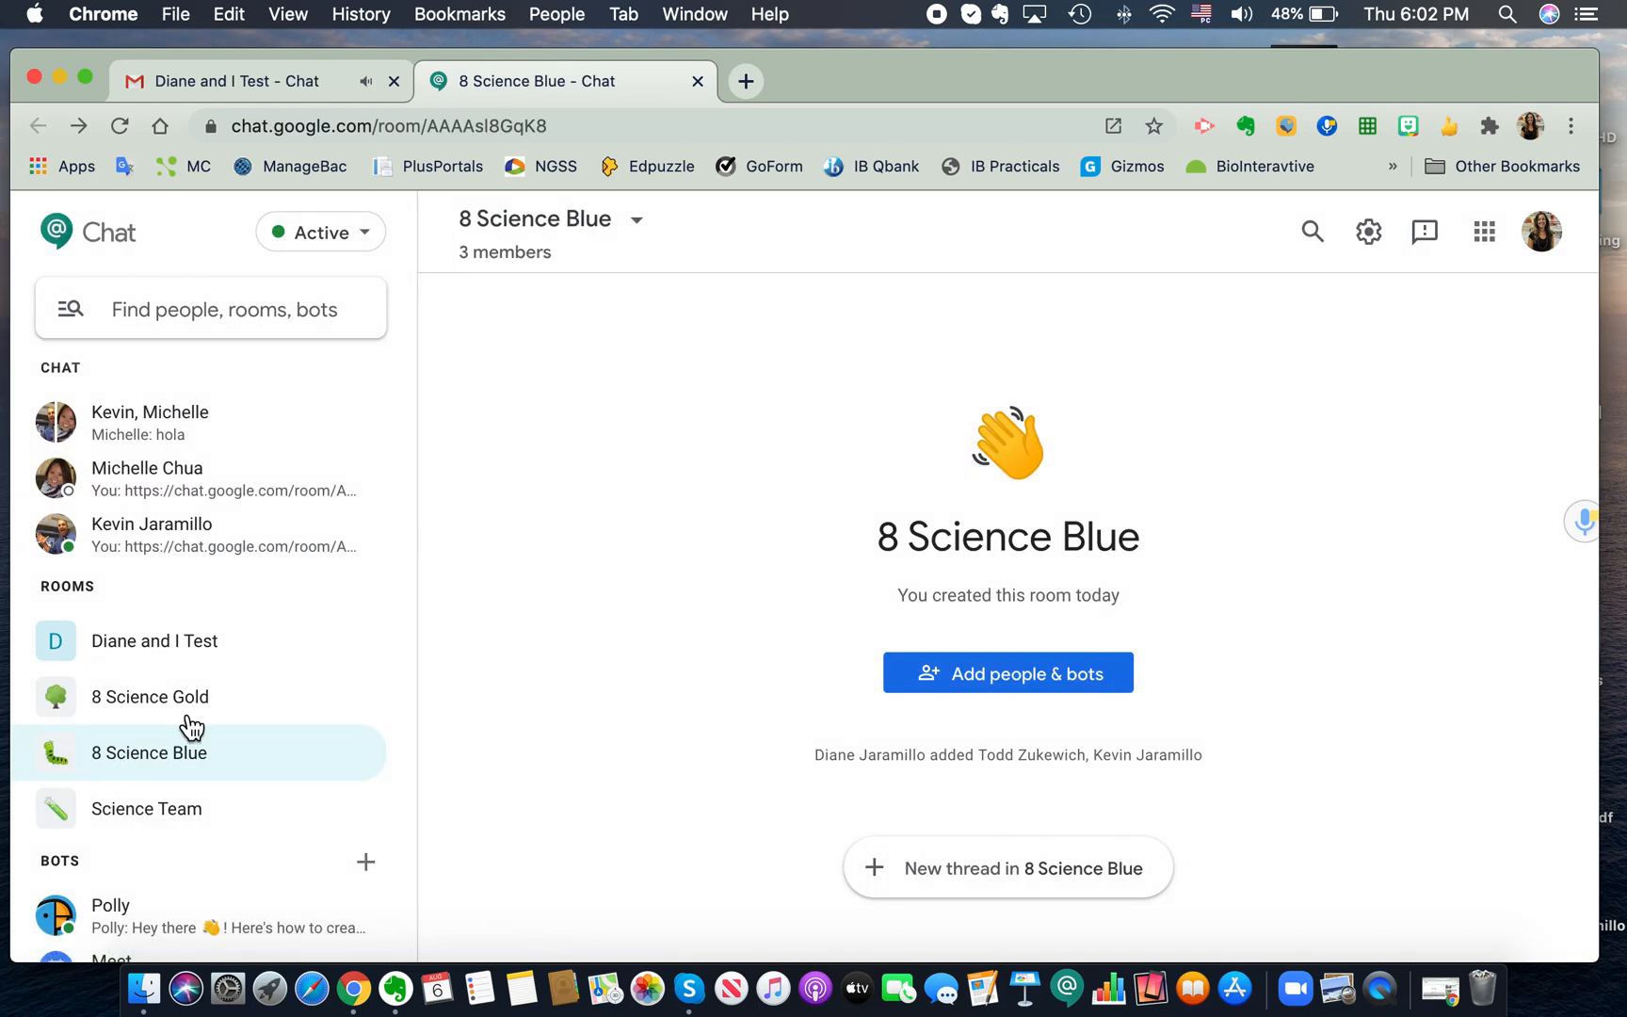